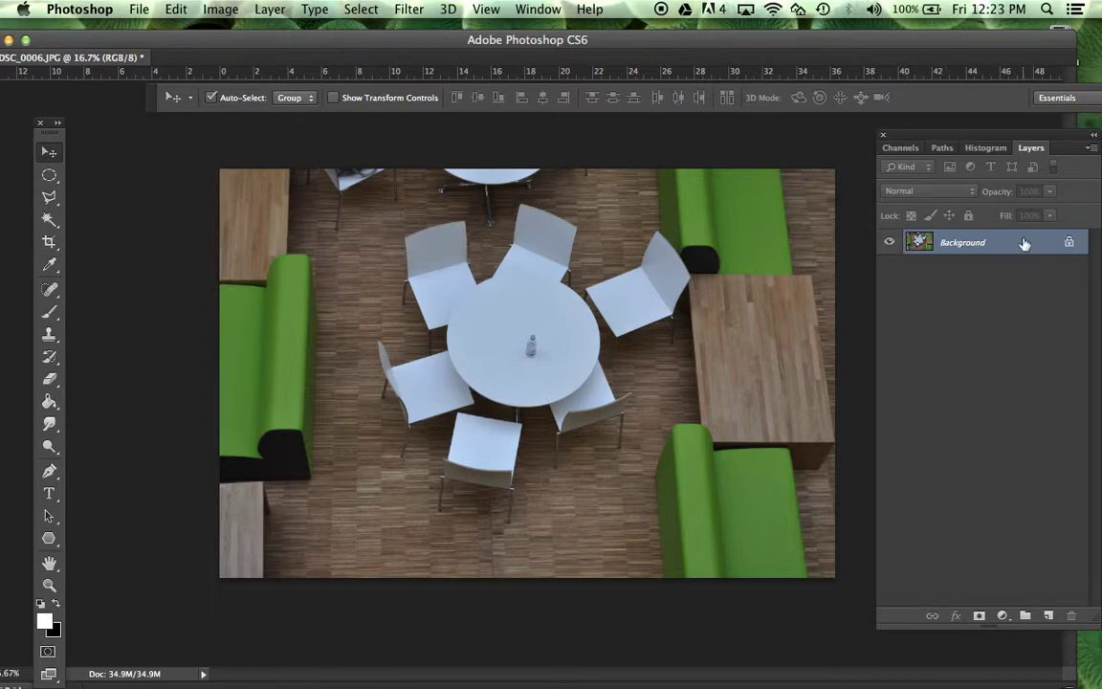
- Convert the locked Background layer into a regular, editable layer named Layer 0
double_click(1070, 244)
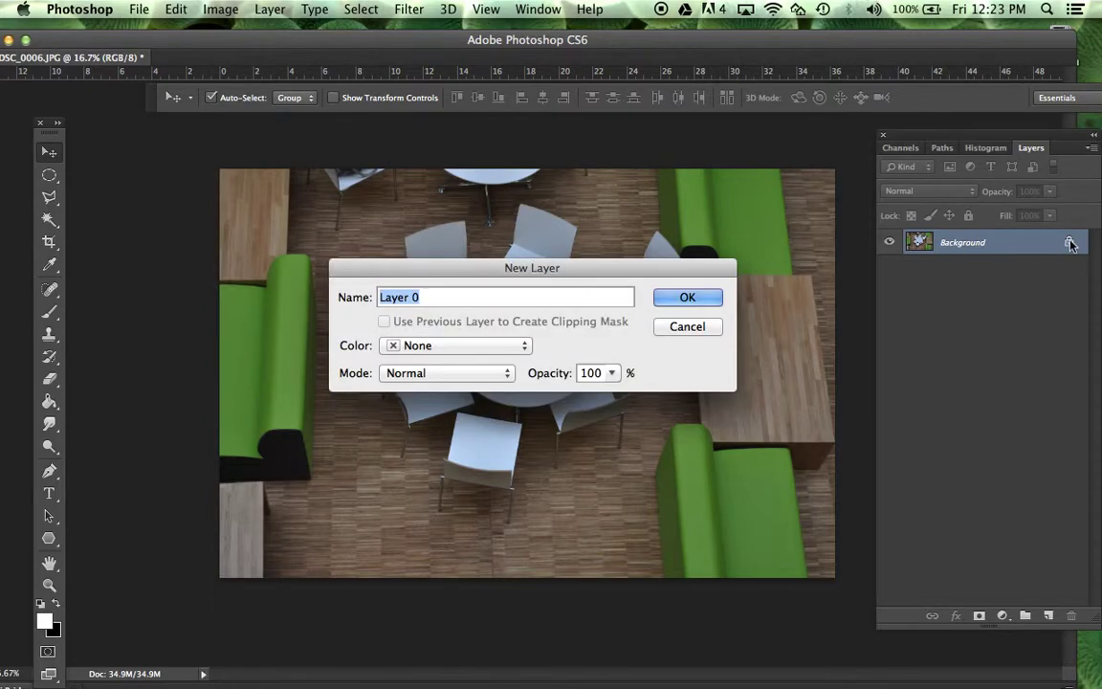
click(687, 298)
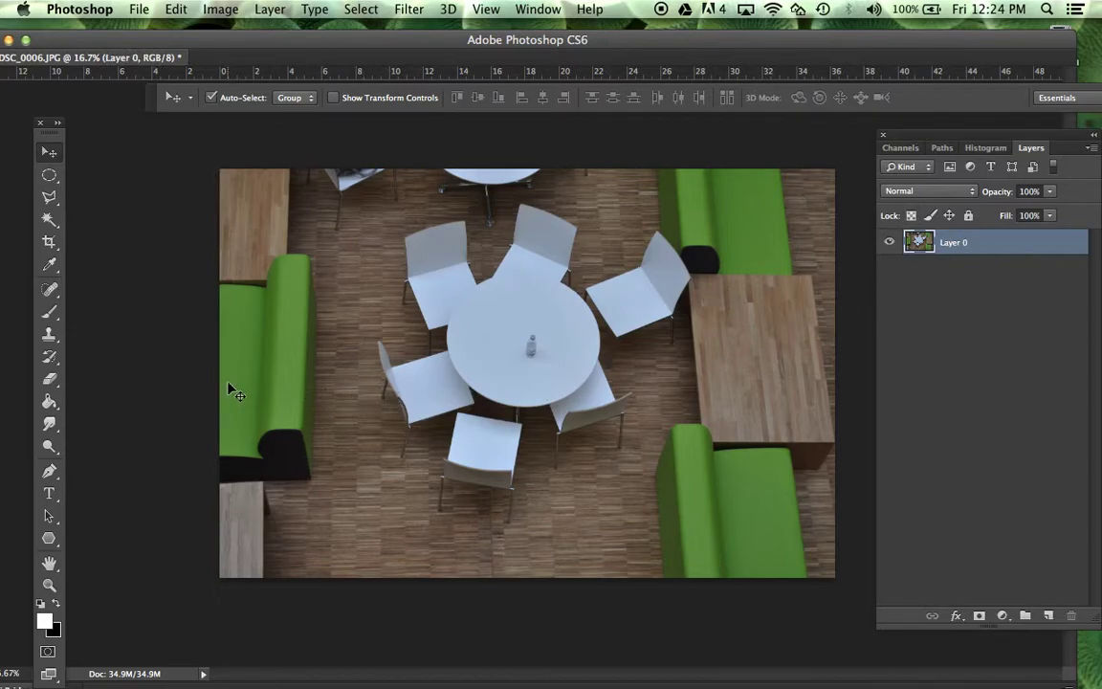
- Draw a wide horizontal text box with the Type tool across the middle of the photo
click(49, 493)
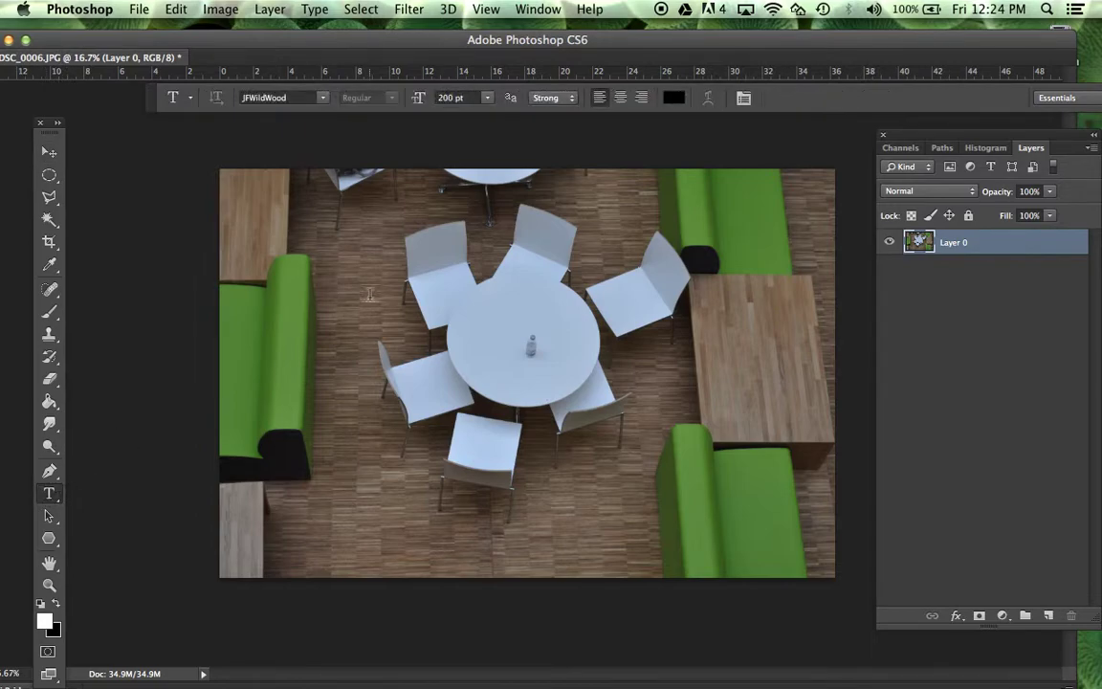
drag(278, 243, 795, 412)
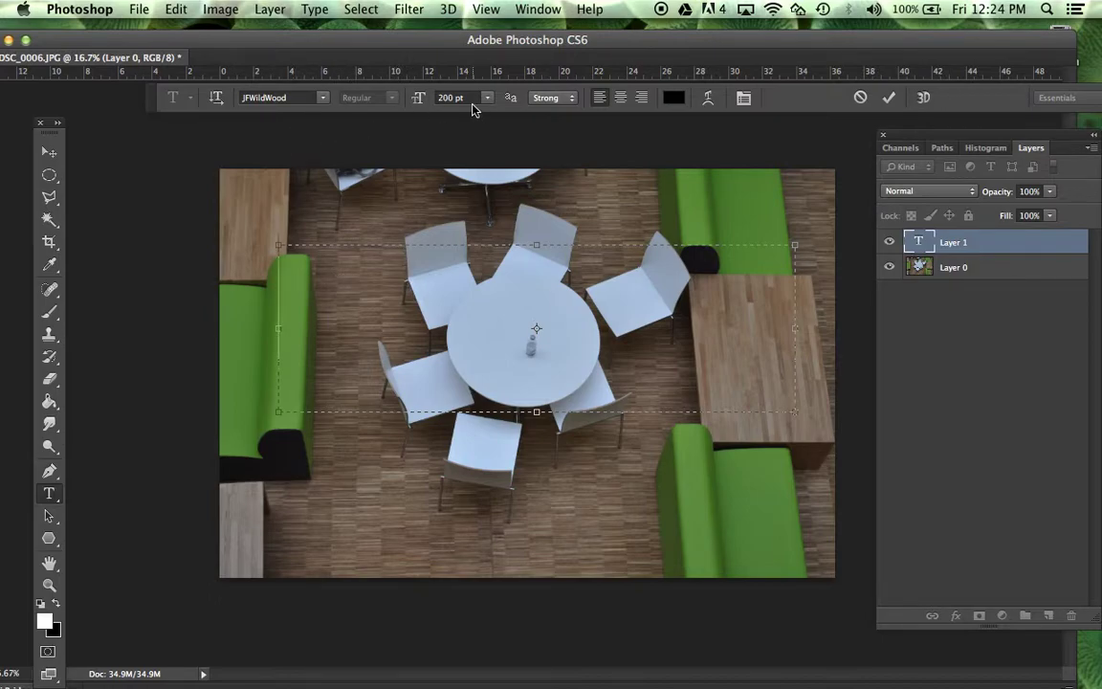
click(323, 97)
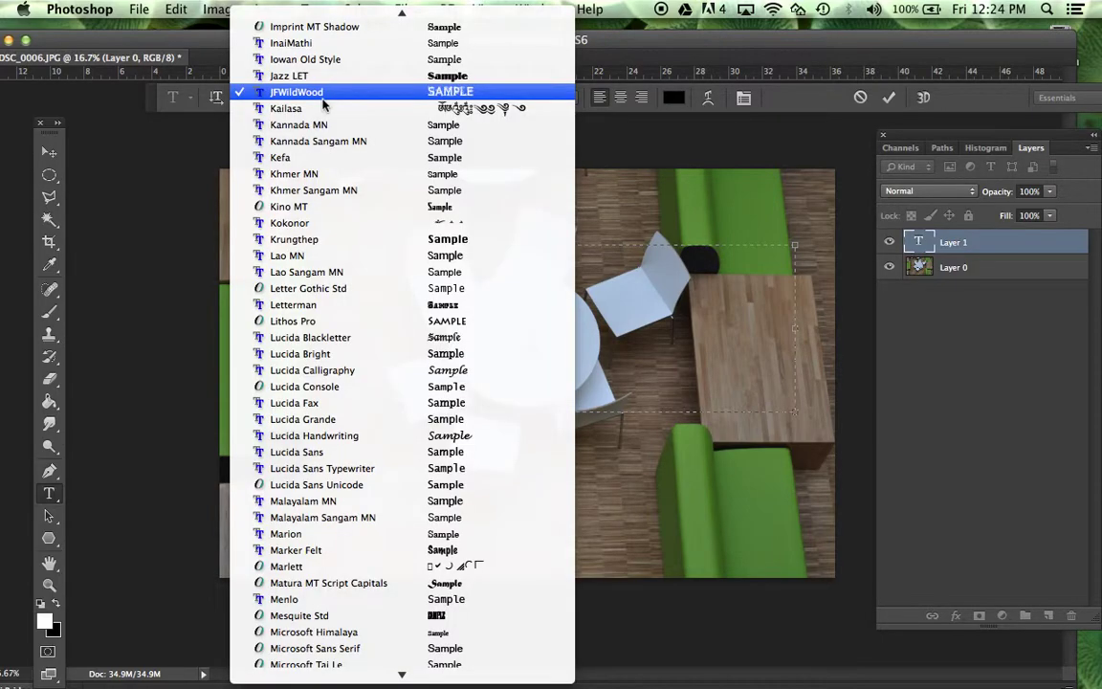
click(323, 100)
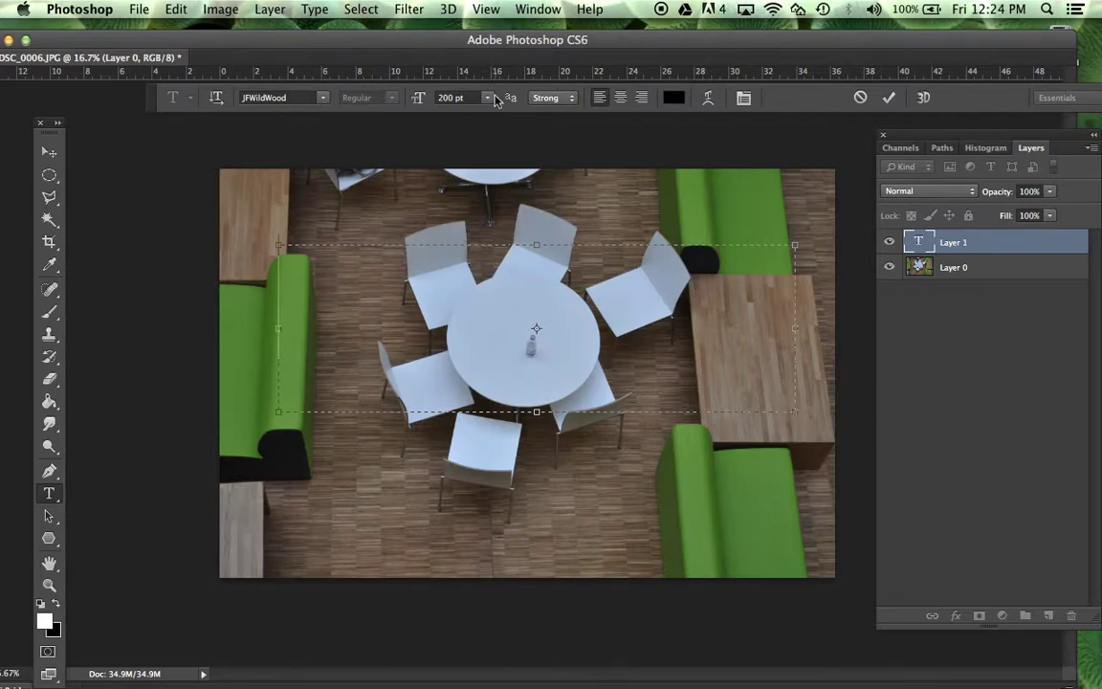
click(489, 98)
click(493, 102)
click(430, 93)
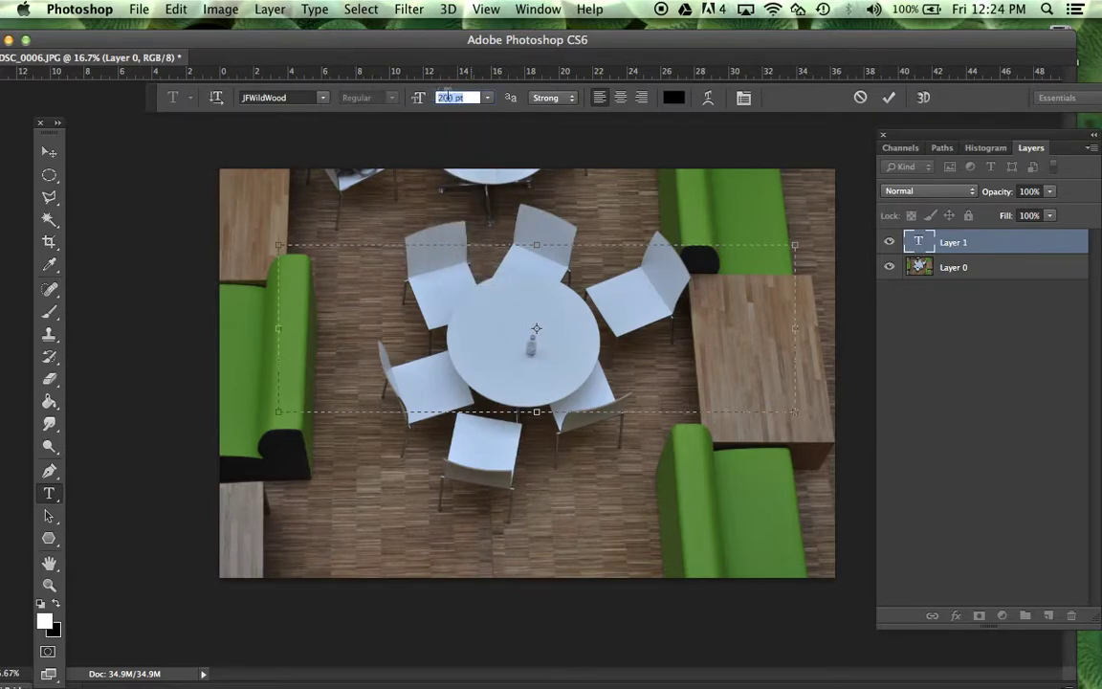
click(488, 98)
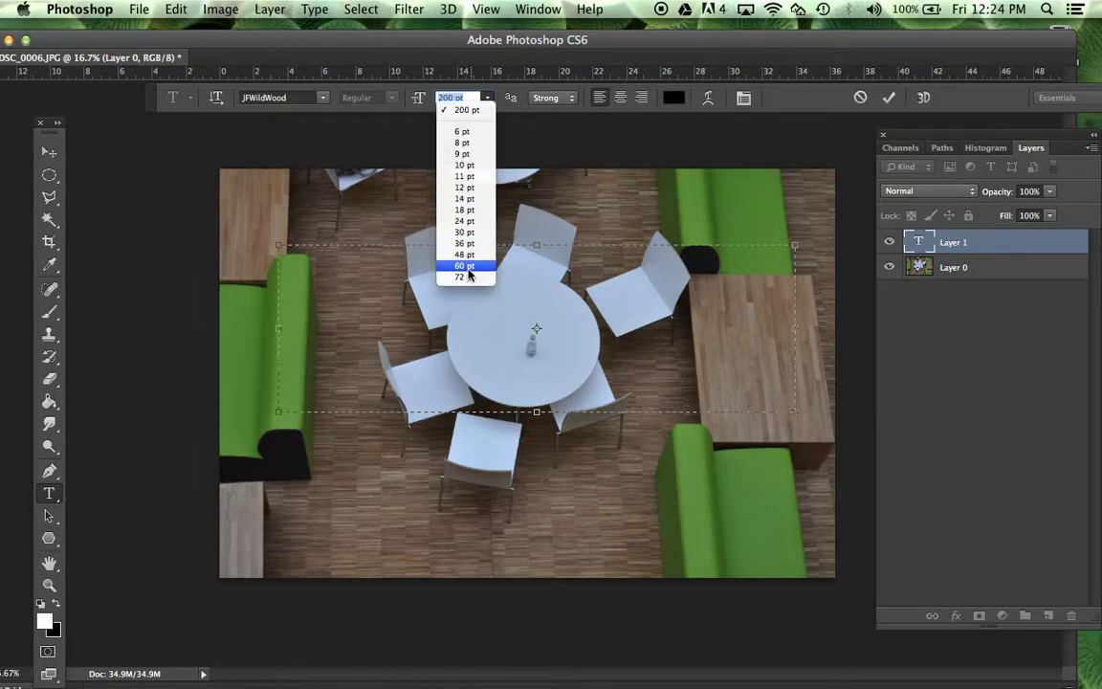
click(488, 98)
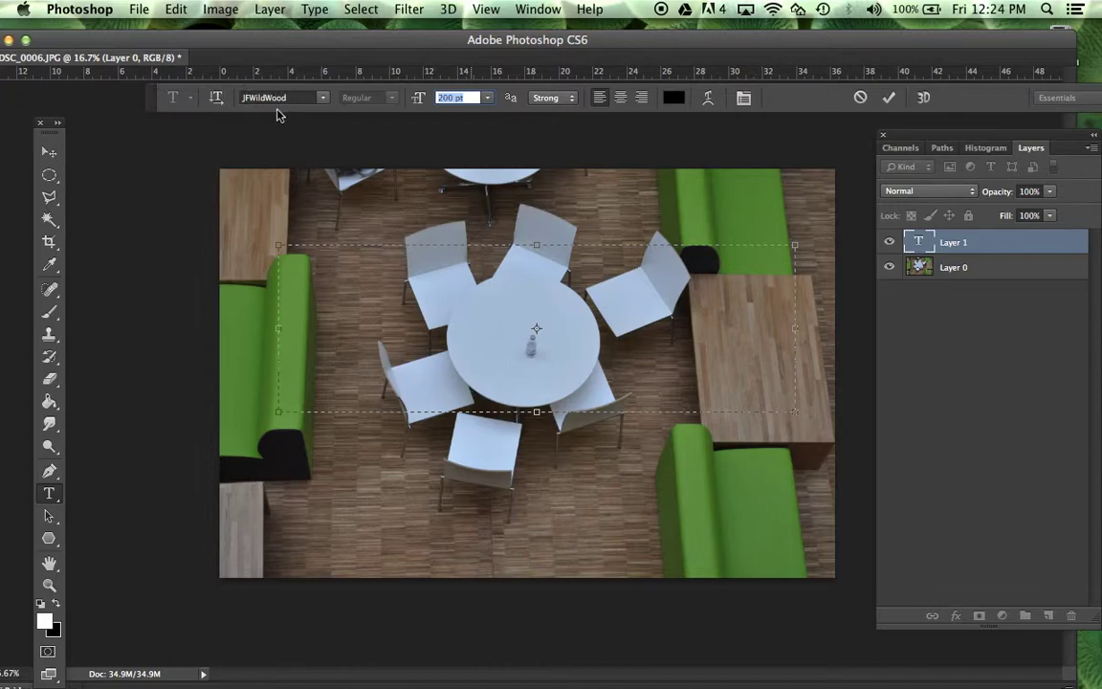
- Enter the text "Hello" in the text box, shrink the box to fit the word, and commit the text
click(321, 291)
text(HELLO)
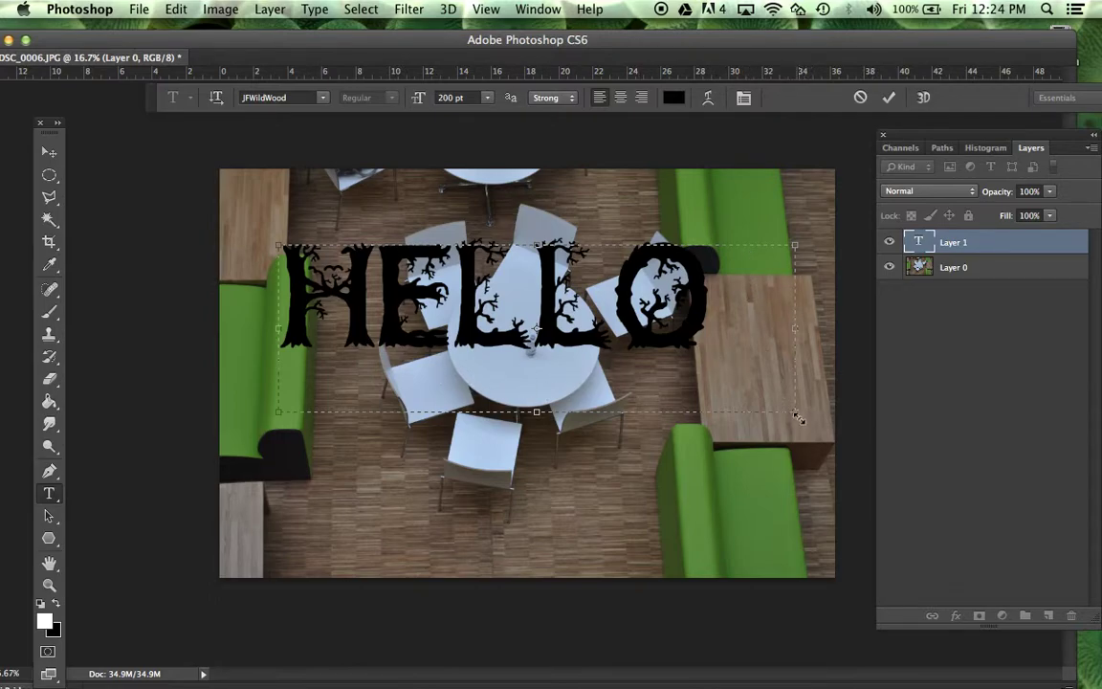
drag(793, 412, 722, 352)
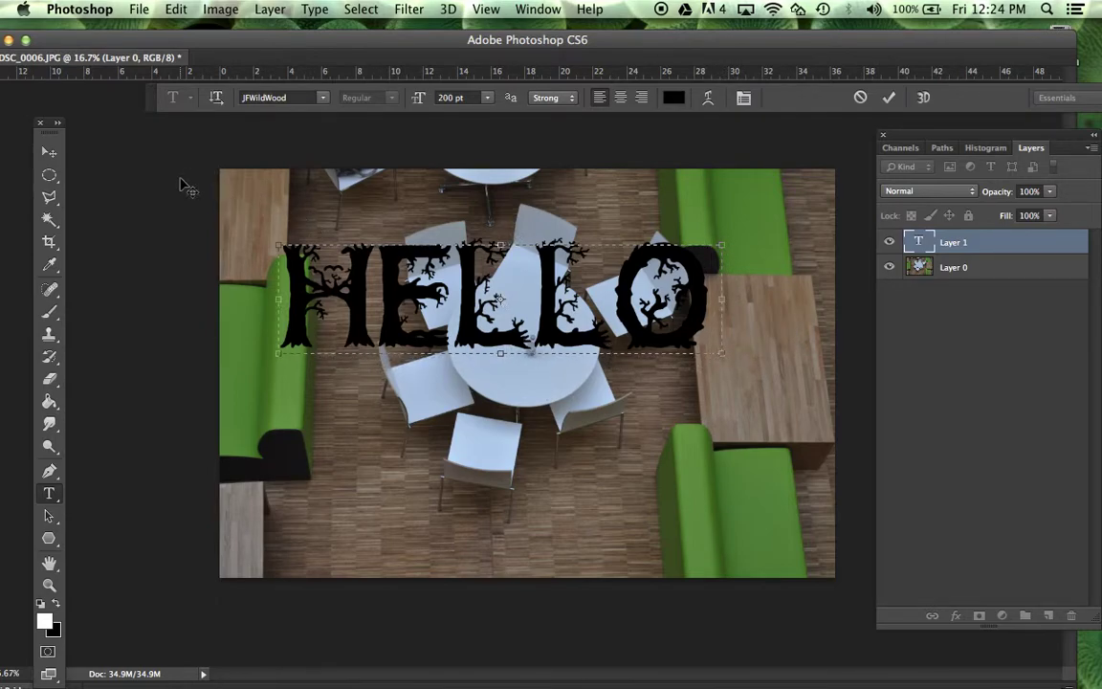
click(49, 153)
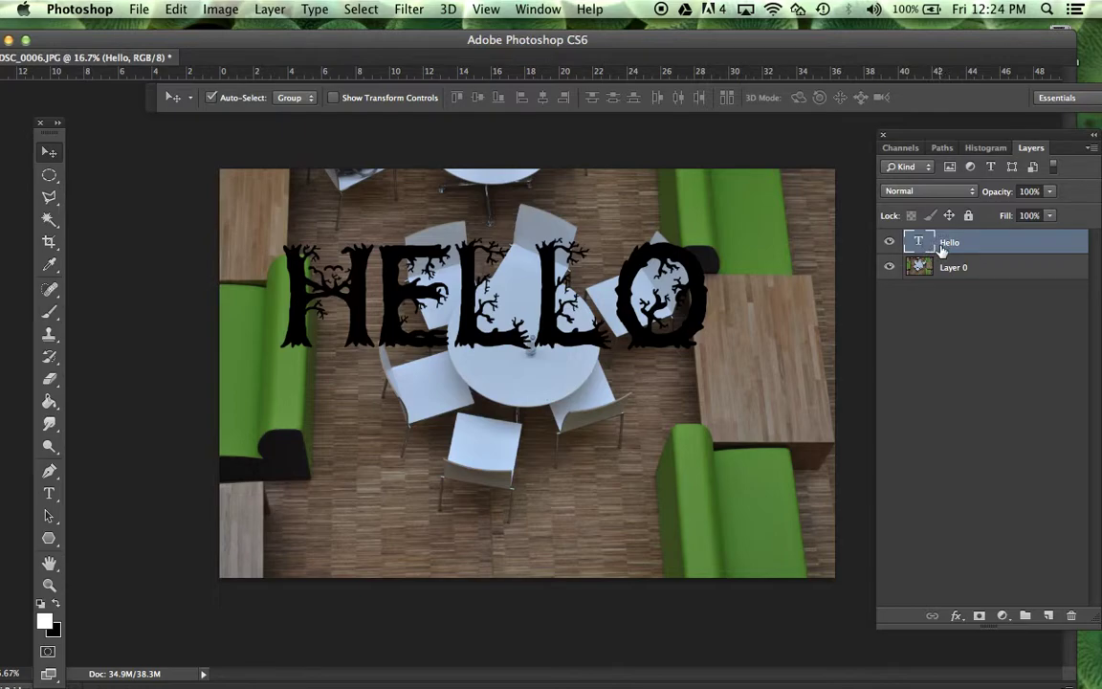
- Scale the Hello text up to about 133% with Free Transform and place it across the middle of the photo
drag(398, 298, 362, 293)
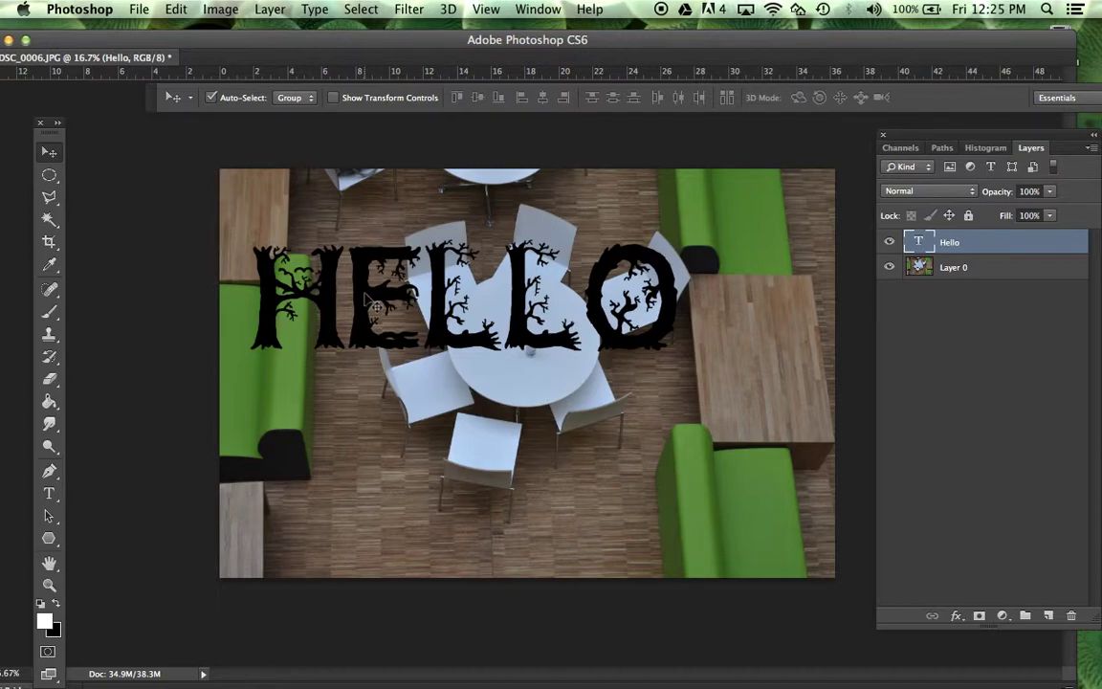
key(ctrl+t)
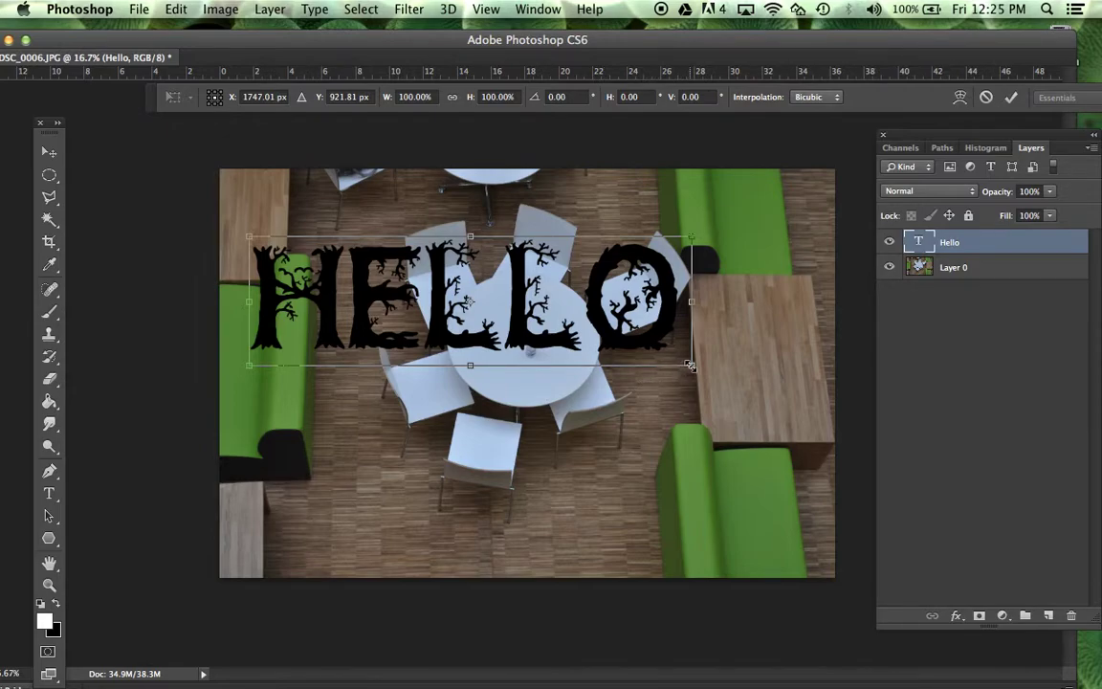
drag(691, 367, 809, 490)
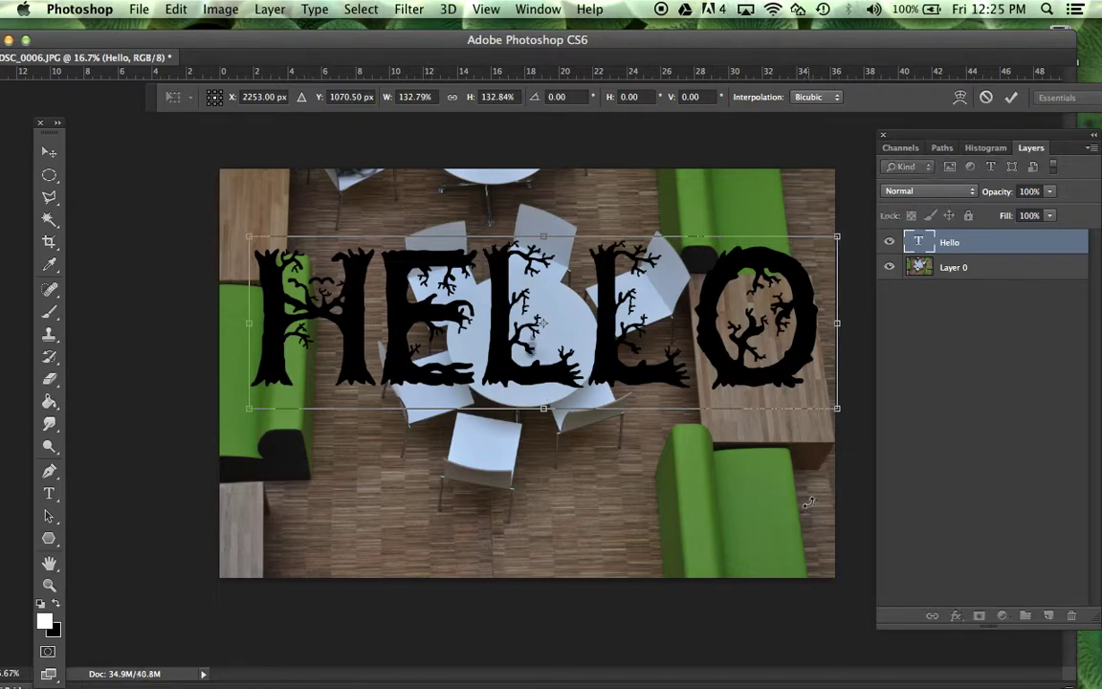
drag(606, 350, 612, 390)
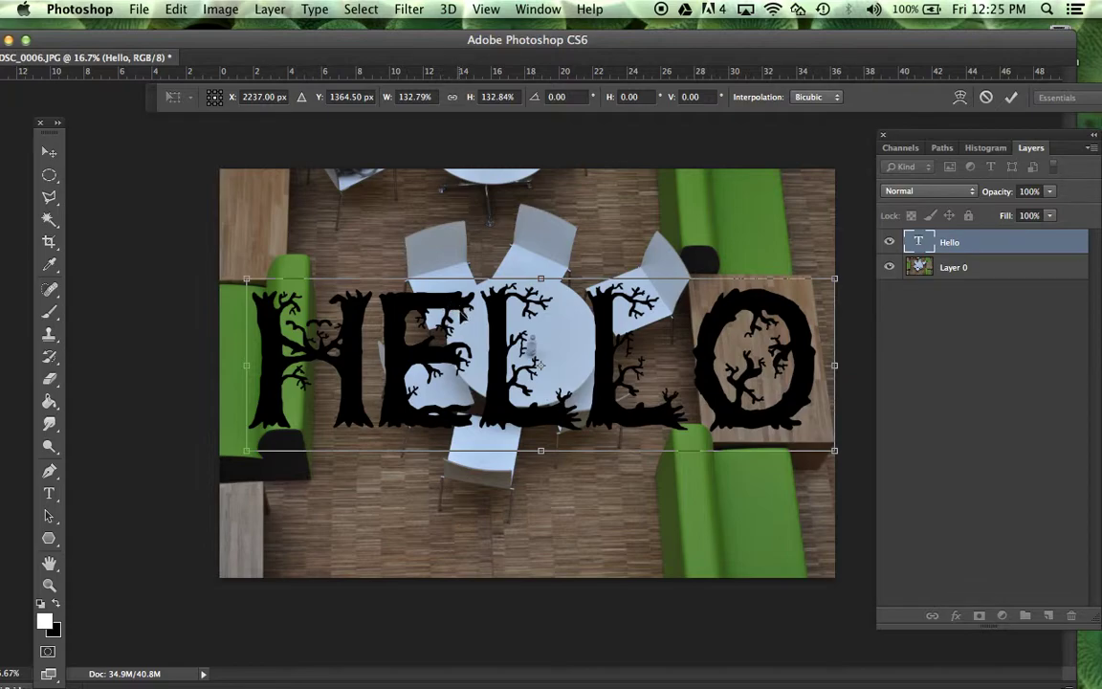
key(Return)
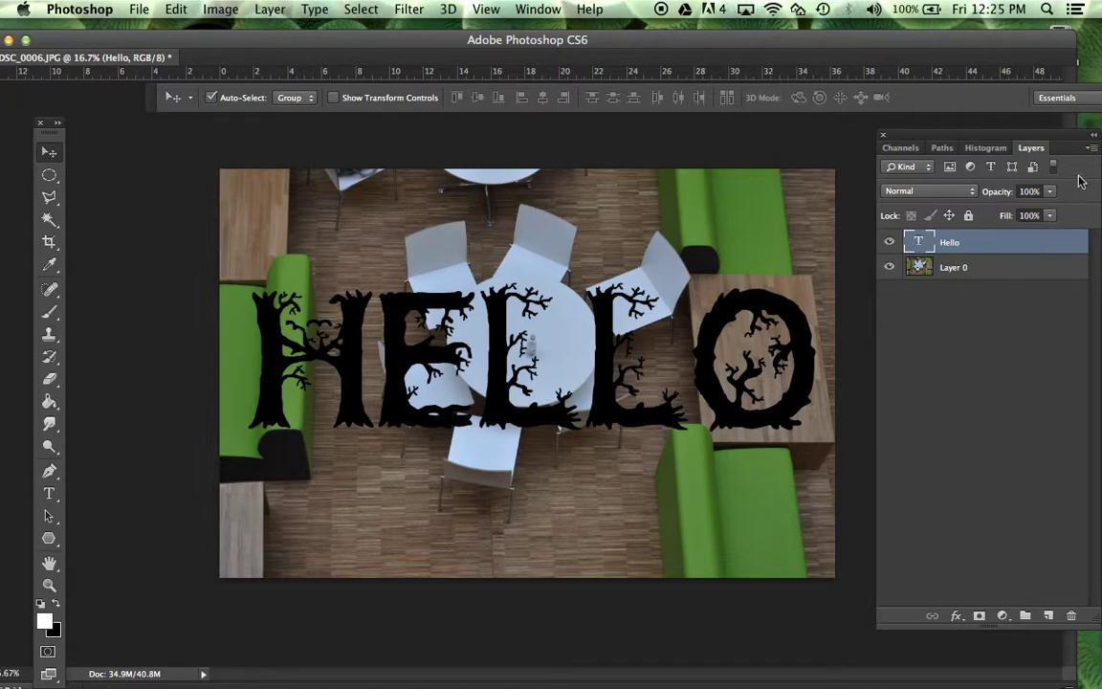
- Rasterize the Hello text layer
click(1091, 148)
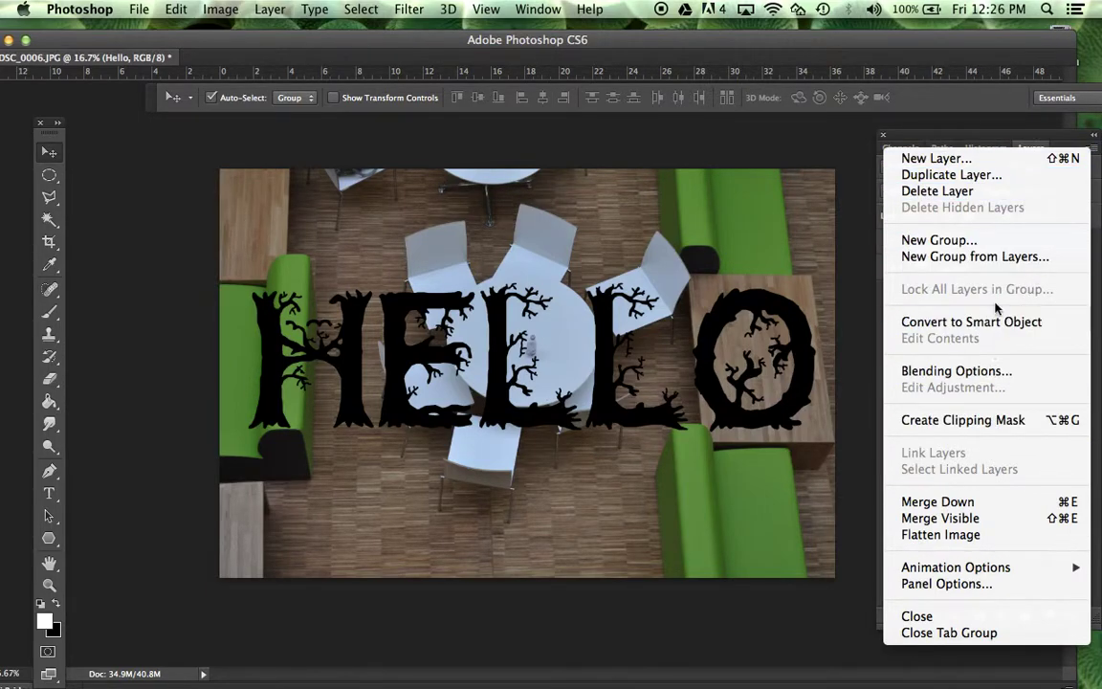
click(868, 333)
right_click(1005, 244)
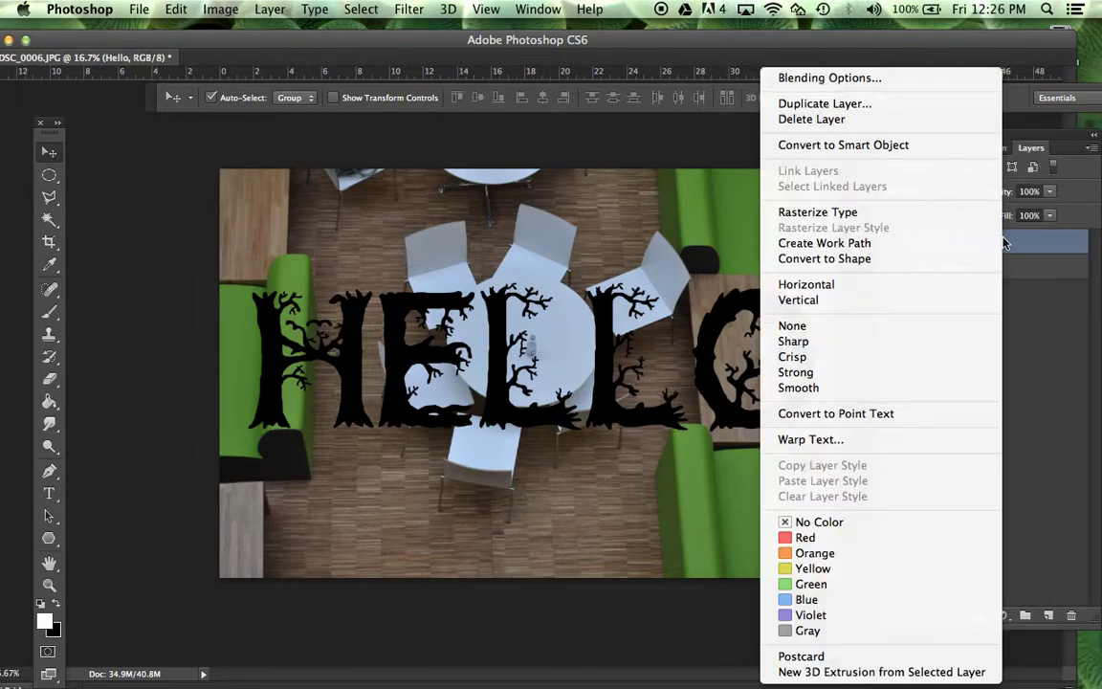
click(906, 214)
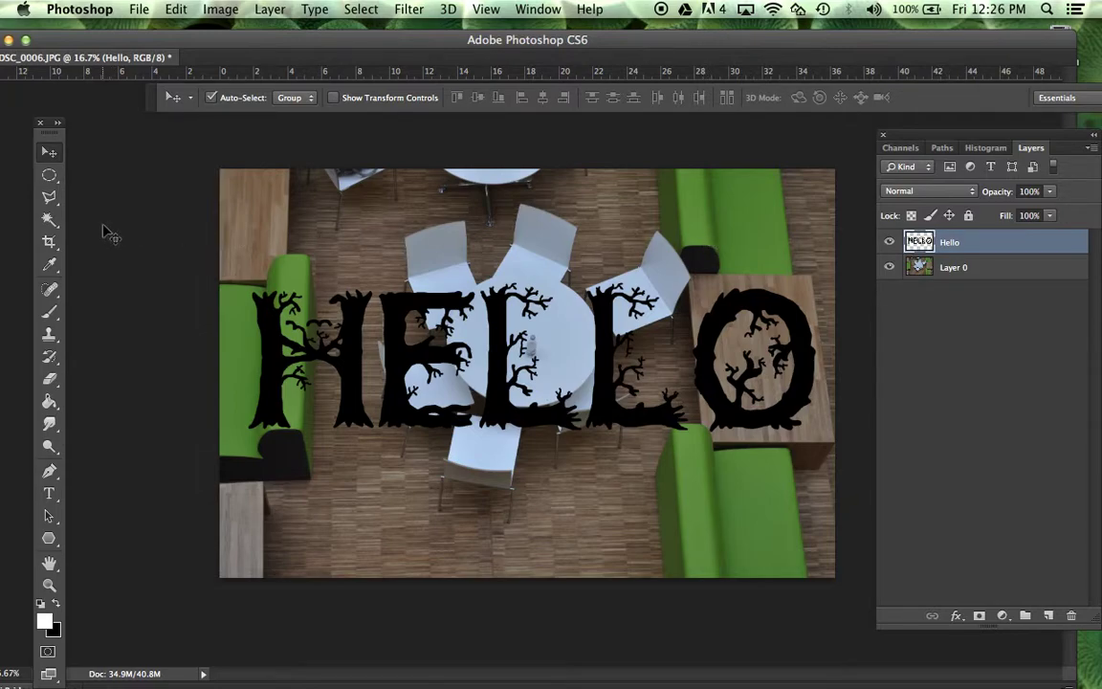
- Select all five letters of the rasterized Hello layer together with the Magic Wand Tool
click(49, 219)
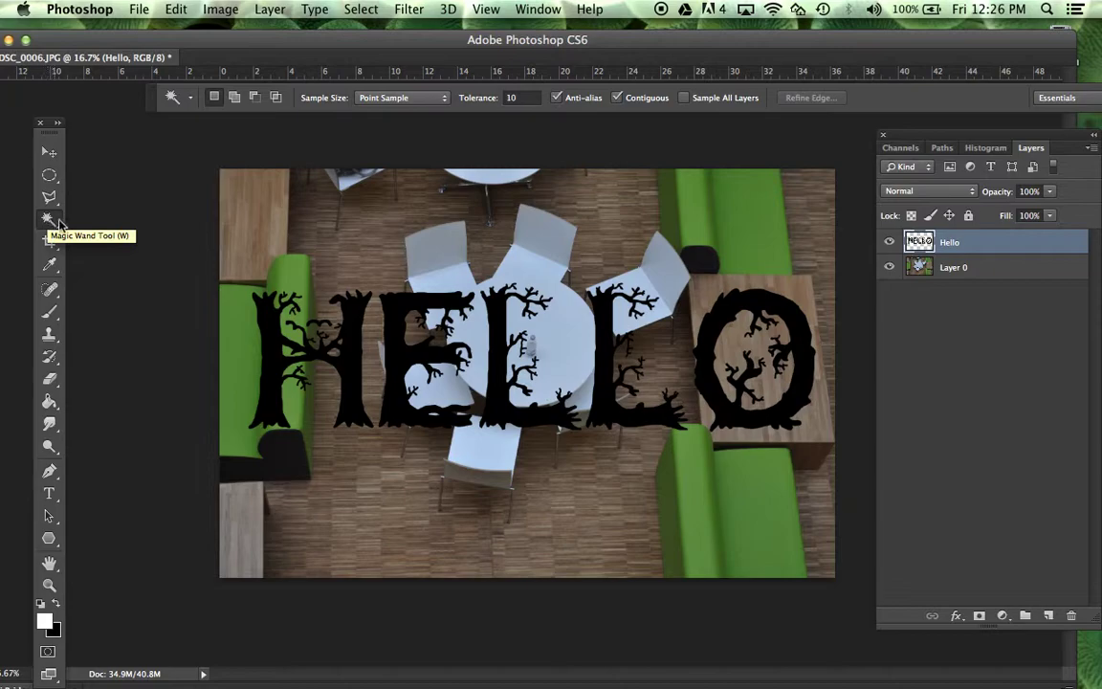
click(58, 226)
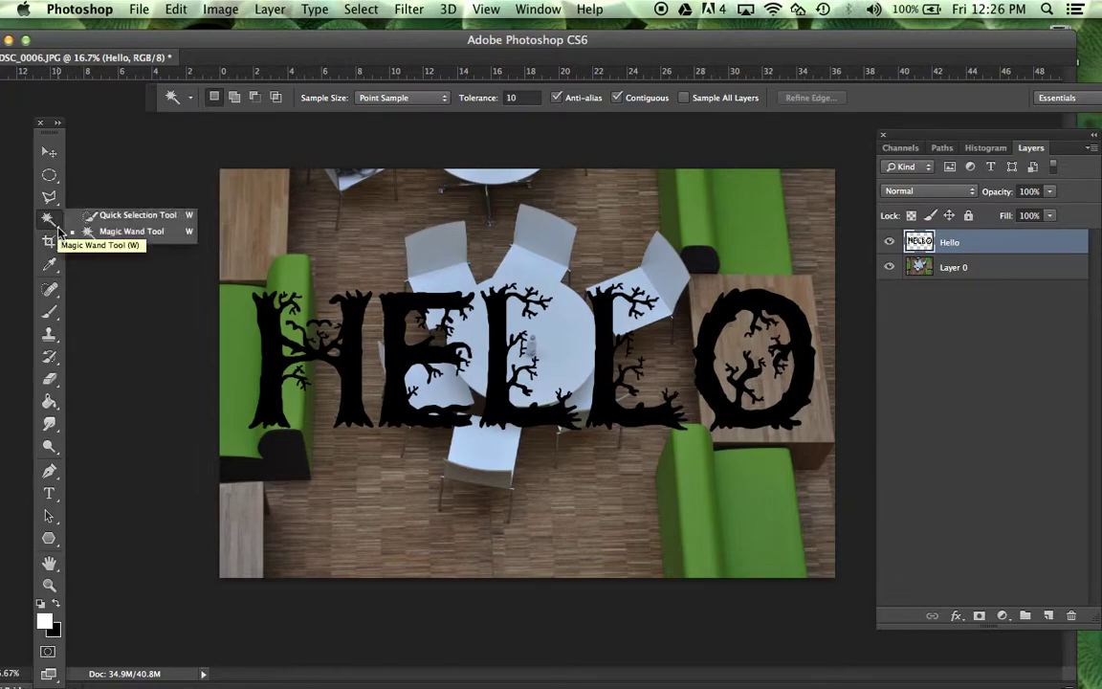
click(96, 215)
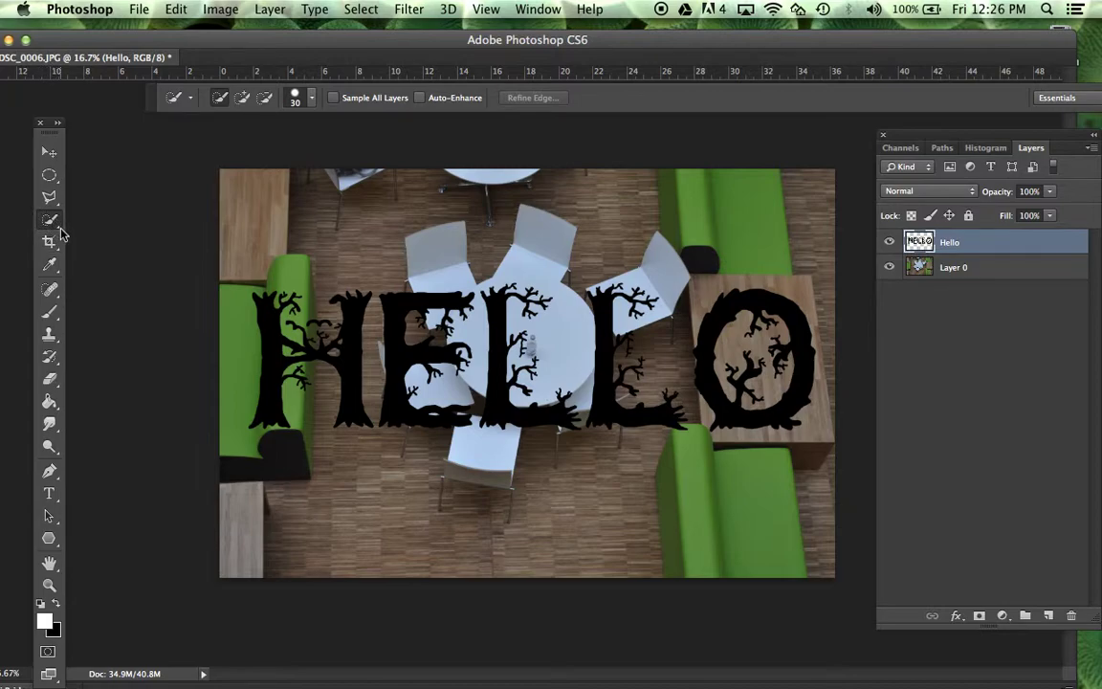
click(60, 234)
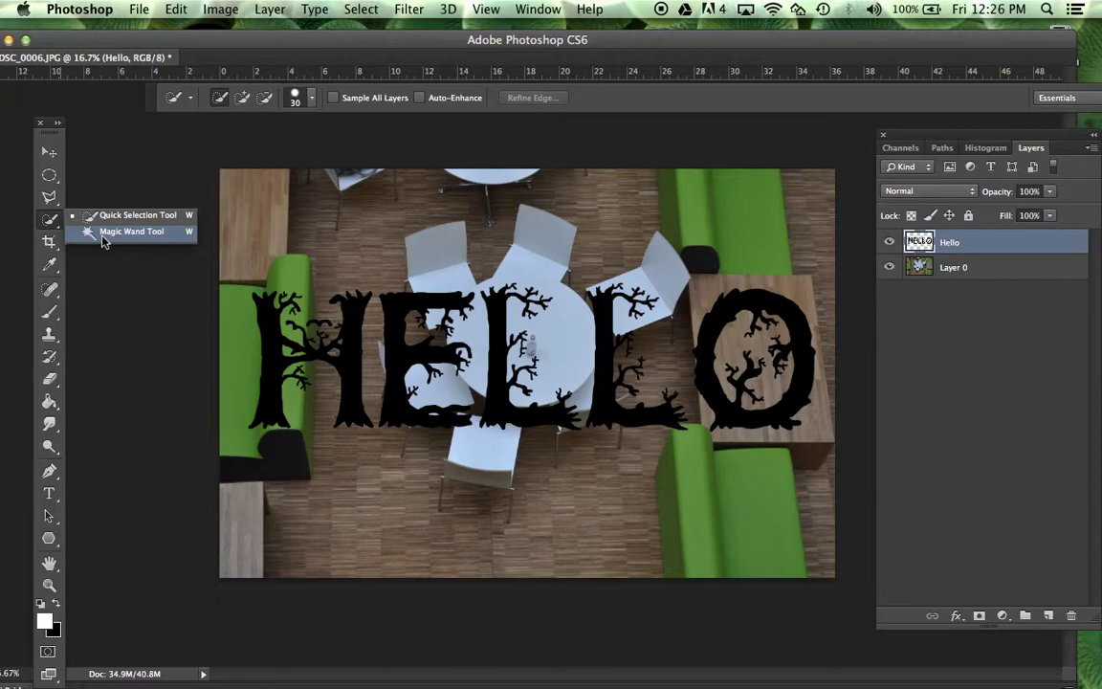
click(103, 239)
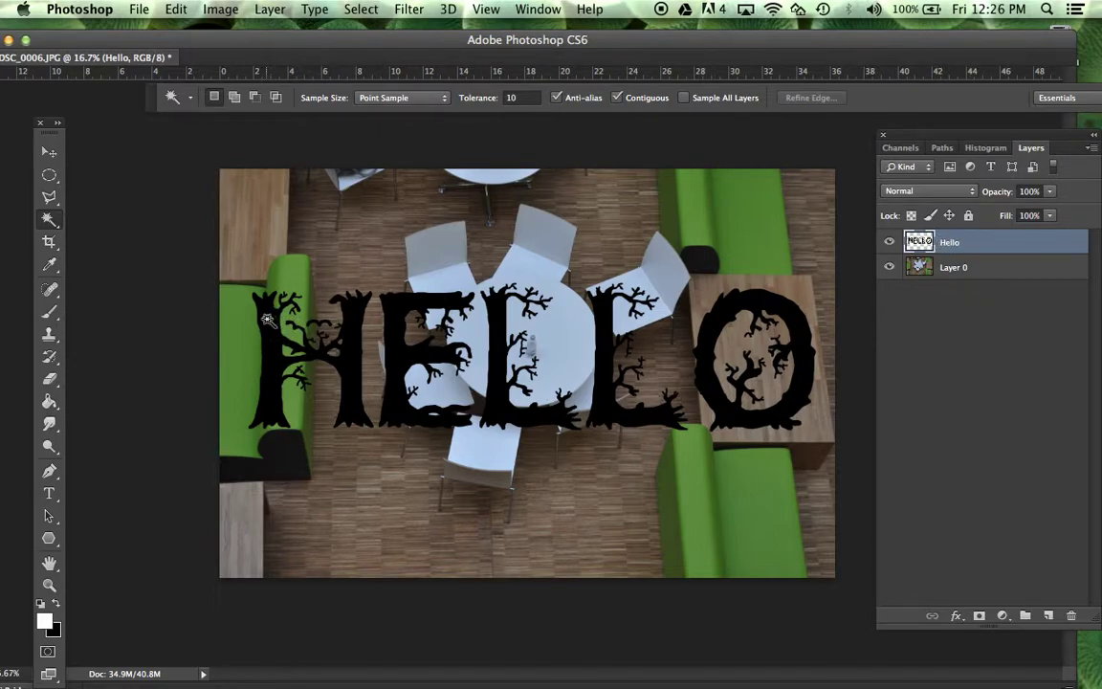
click(272, 325)
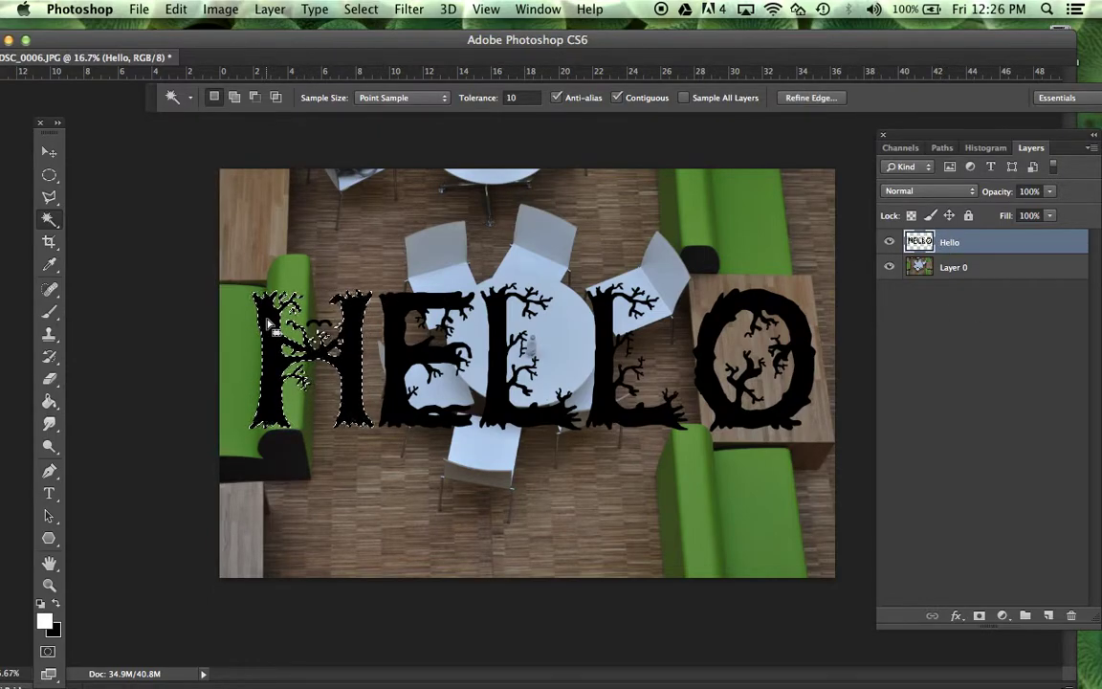
key(shift)
shift+click(397, 314)
shift+click(499, 316)
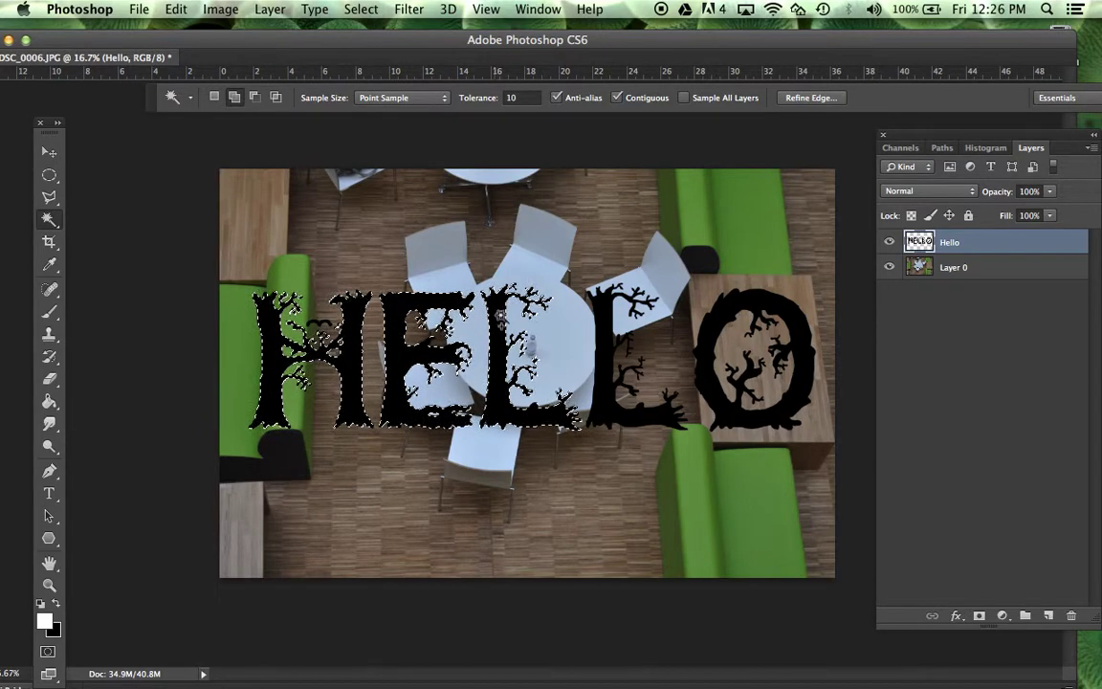
shift+click(612, 335)
shift+click(713, 338)
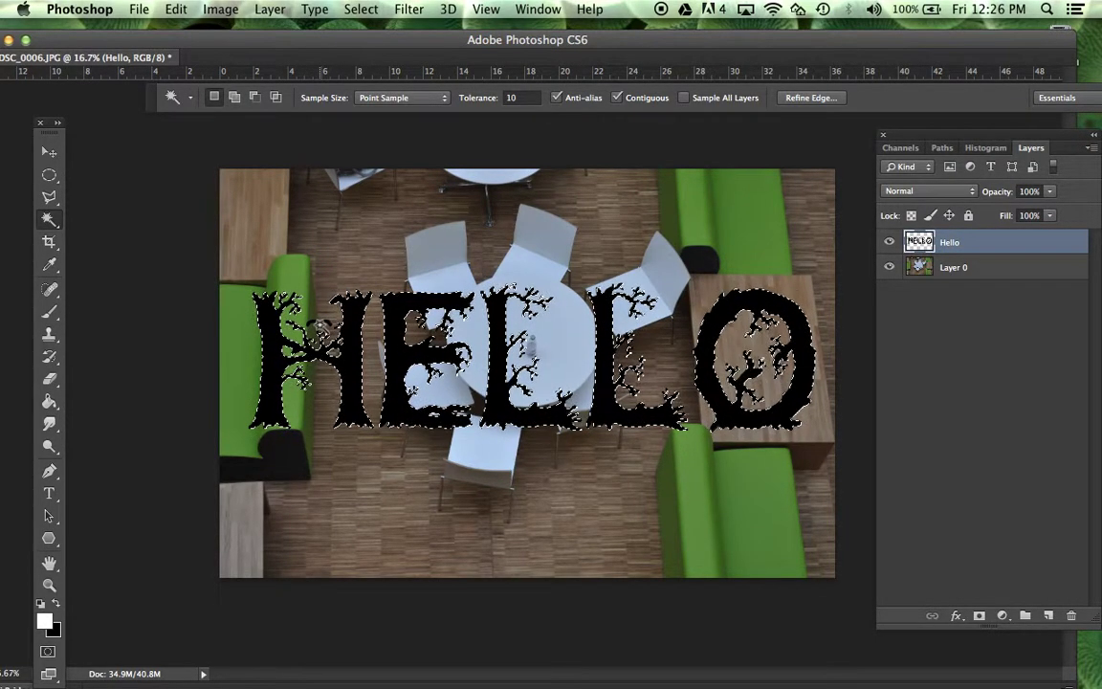
key(shift)
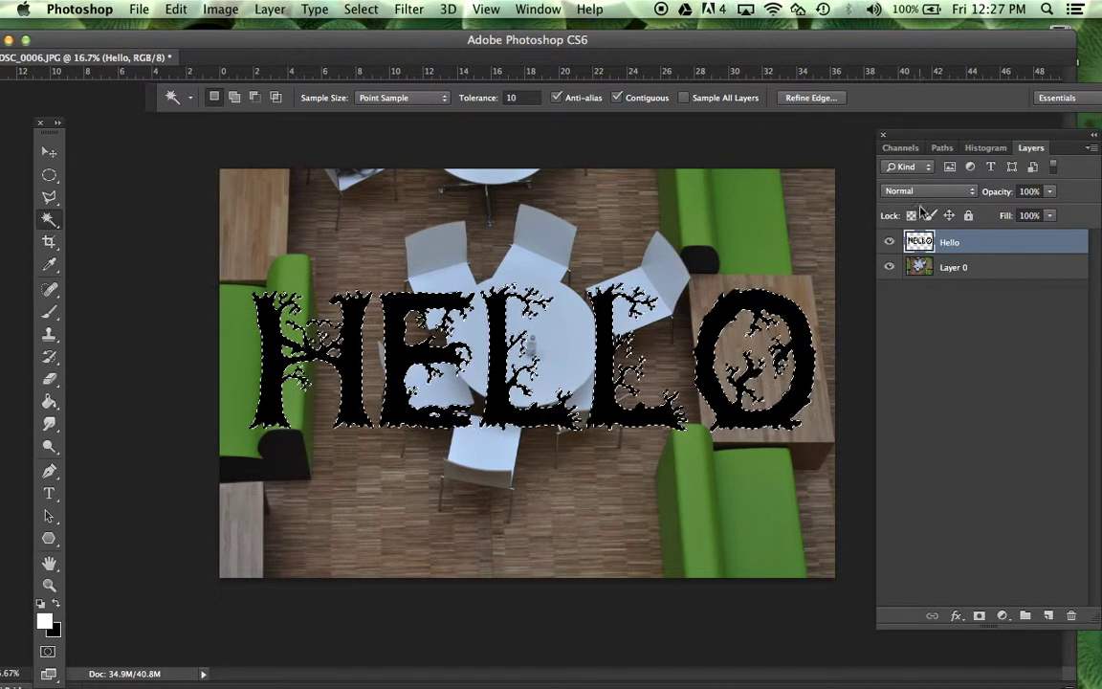
- Hide the Hello layer, then copy the letter-shaped selection from the Layer 0 photo and paste it as a new layer
click(981, 267)
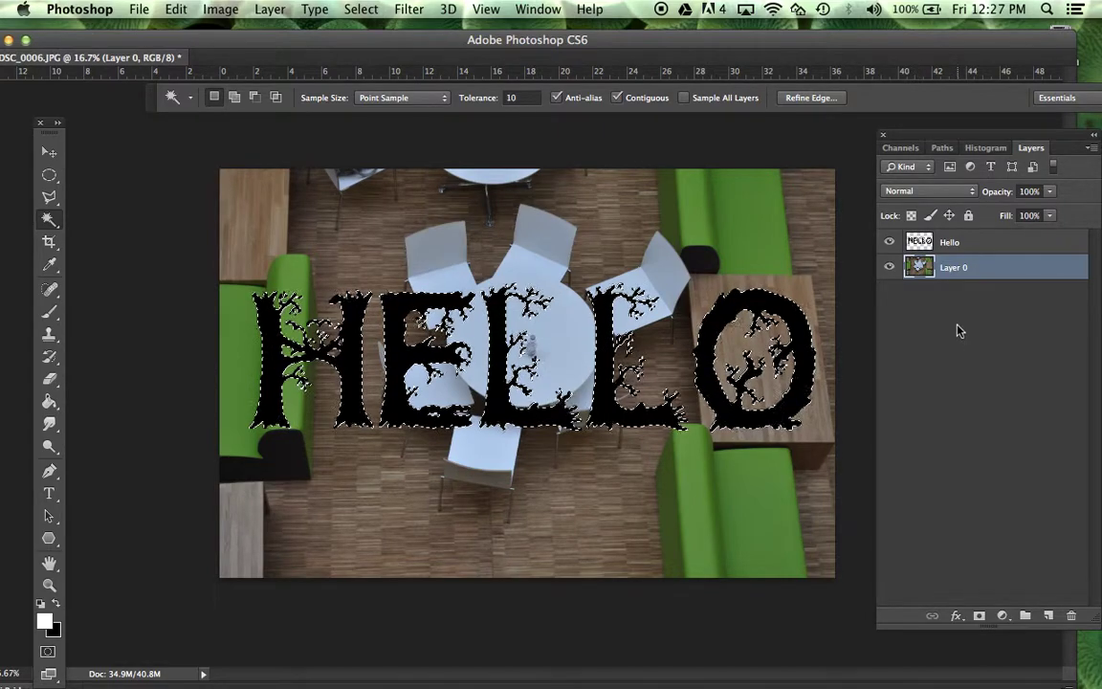
click(890, 245)
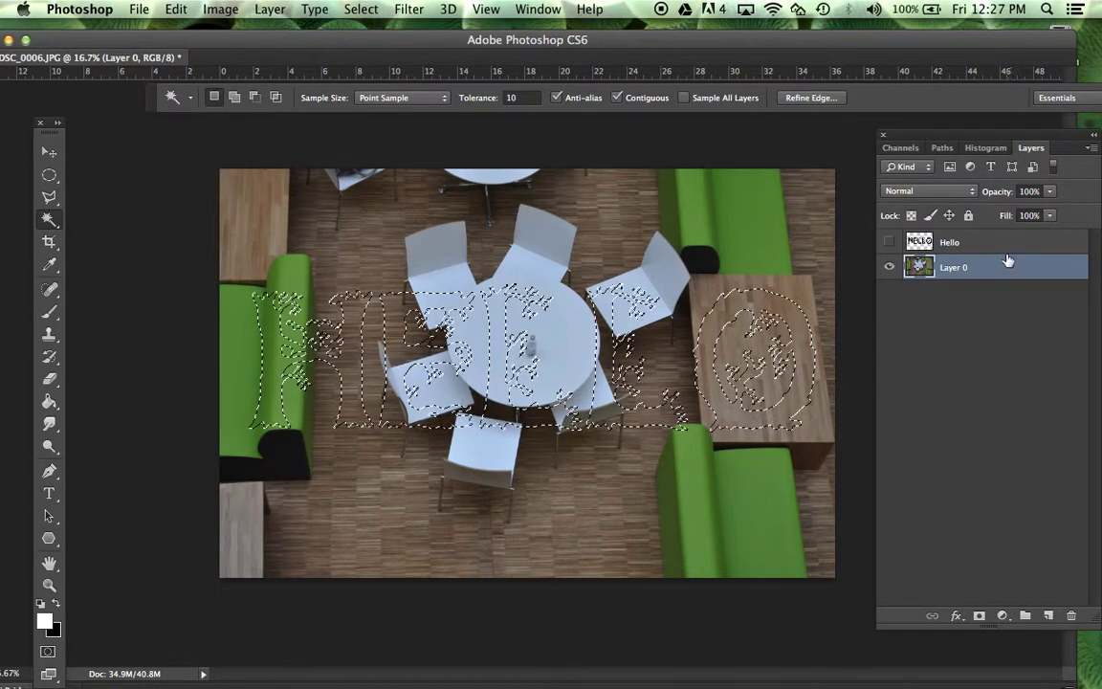
key(super+c)
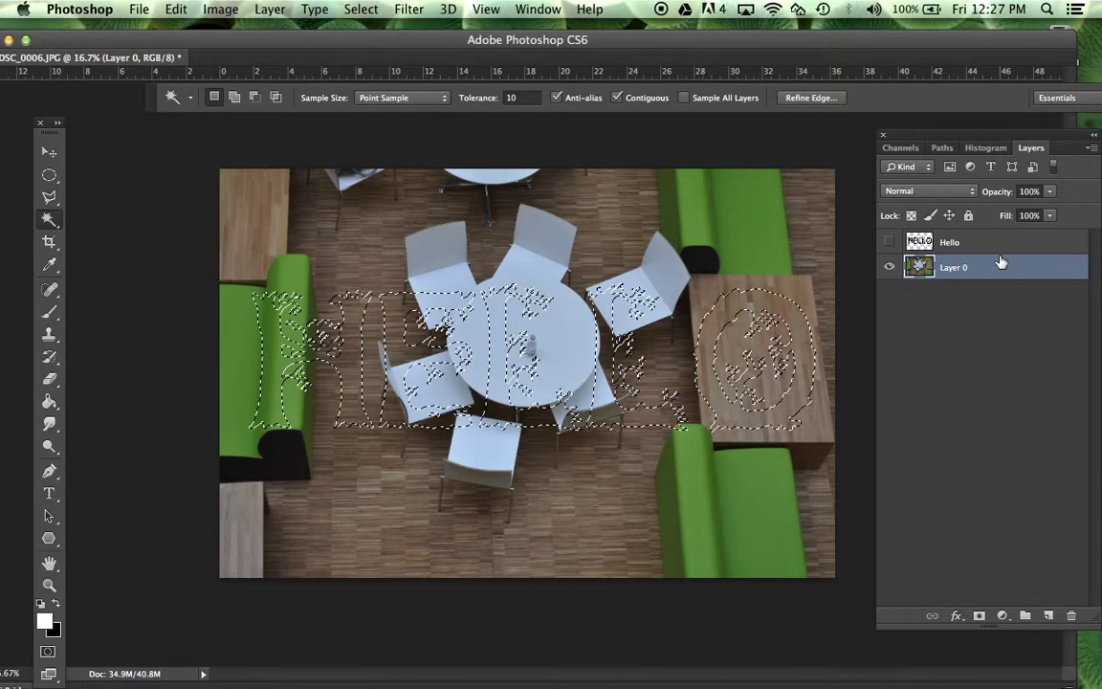
key(super+v)
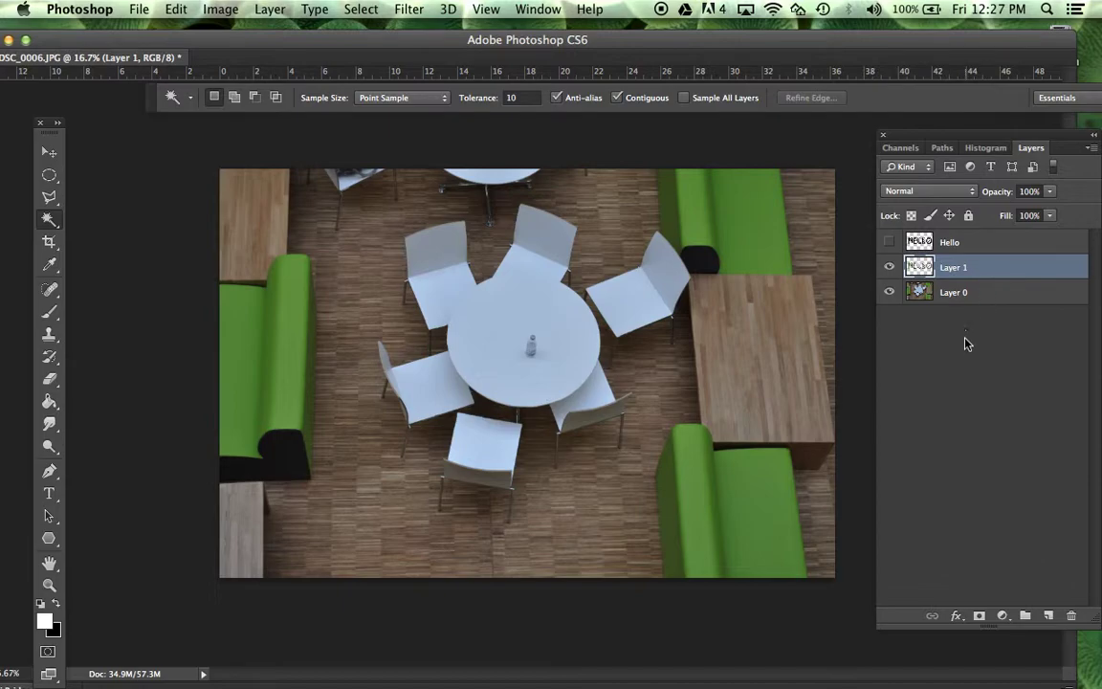
- Add an Inner Bevel to Layer 1 with the Chisel Soft technique and a size of 51 px
click(957, 620)
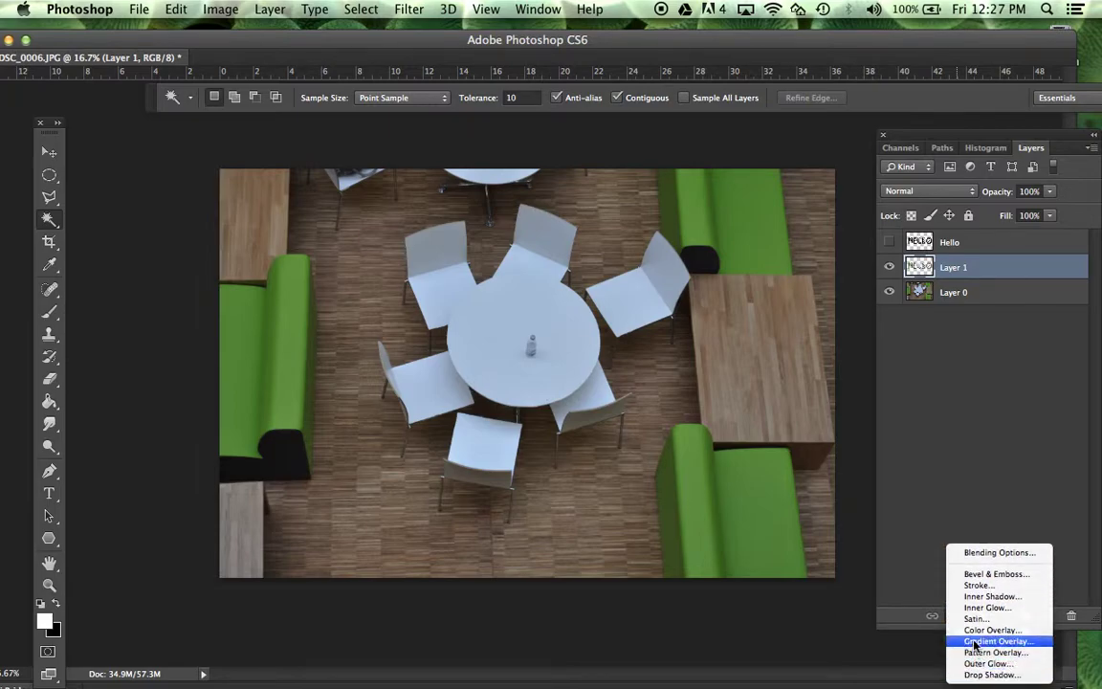
click(972, 575)
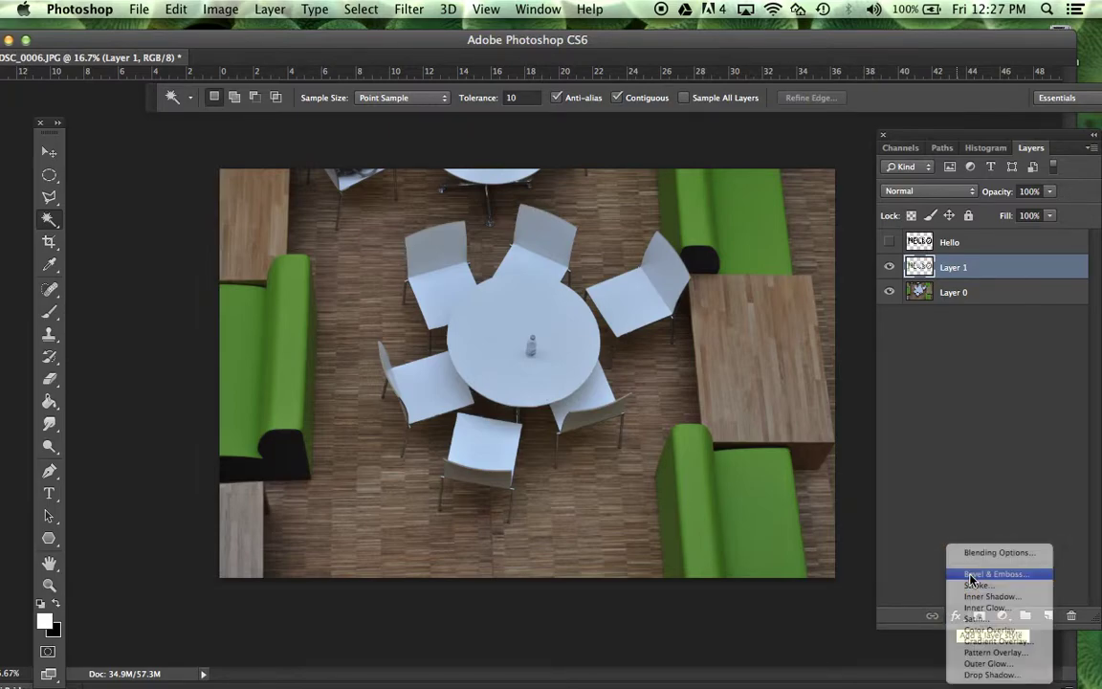
drag(246, 62, 818, 149)
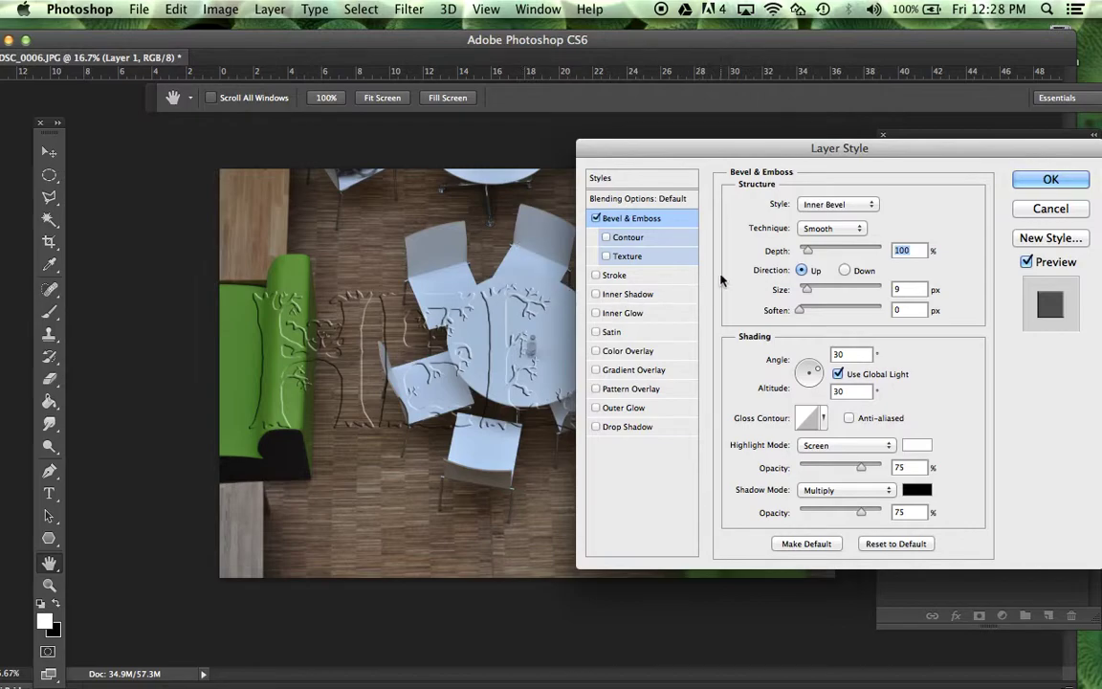
click(807, 290)
mouse_move(807, 292)
mouse_down()
mouse_move(865, 296)
mouse_move(821, 293)
mouse_up()
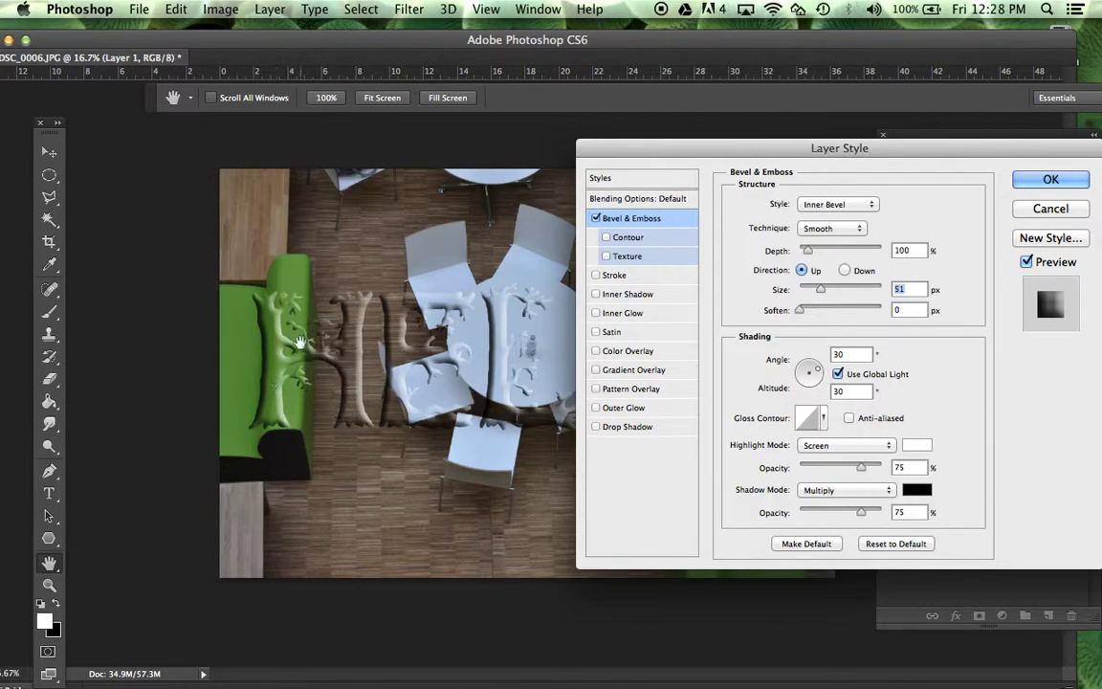
click(837, 228)
click(846, 240)
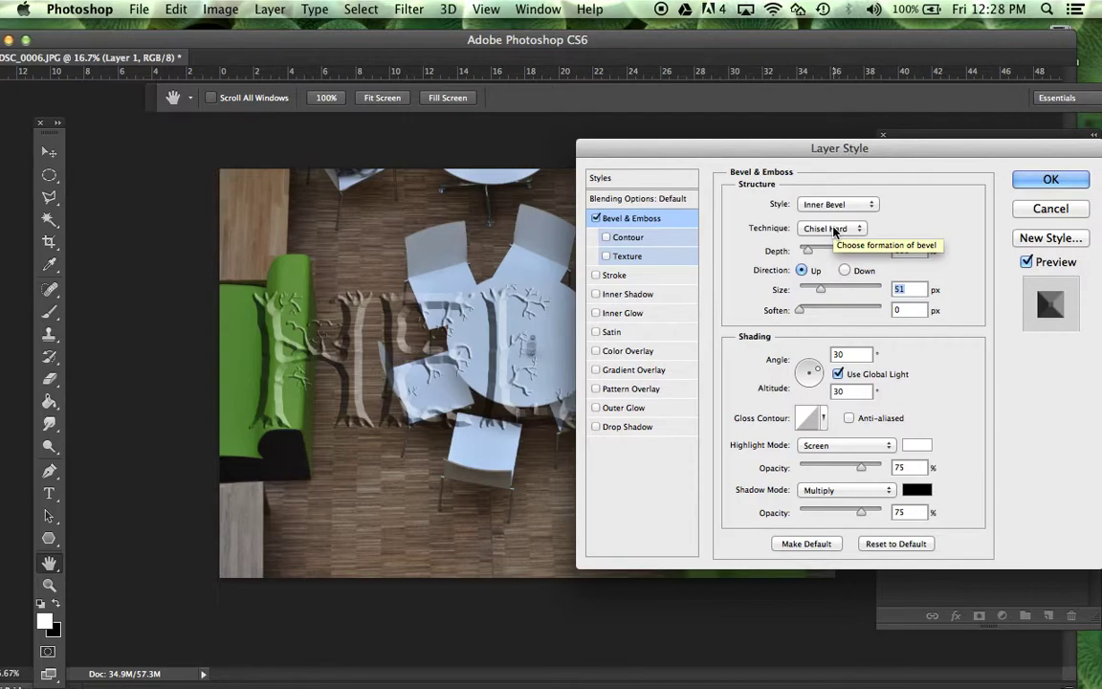
click(835, 230)
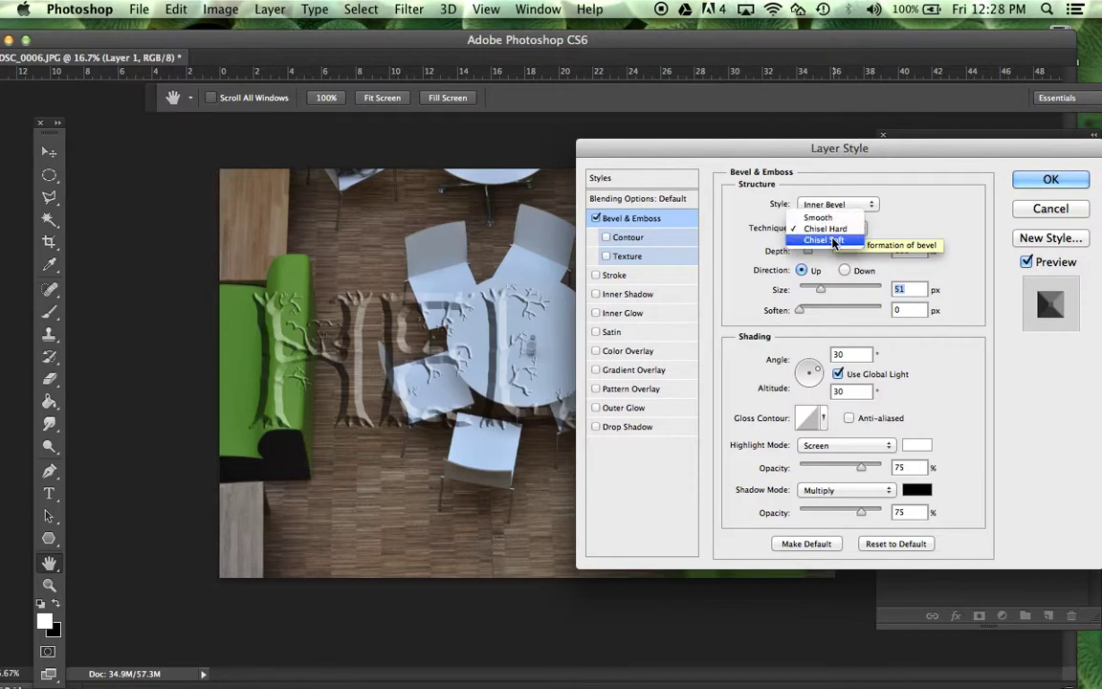
click(833, 240)
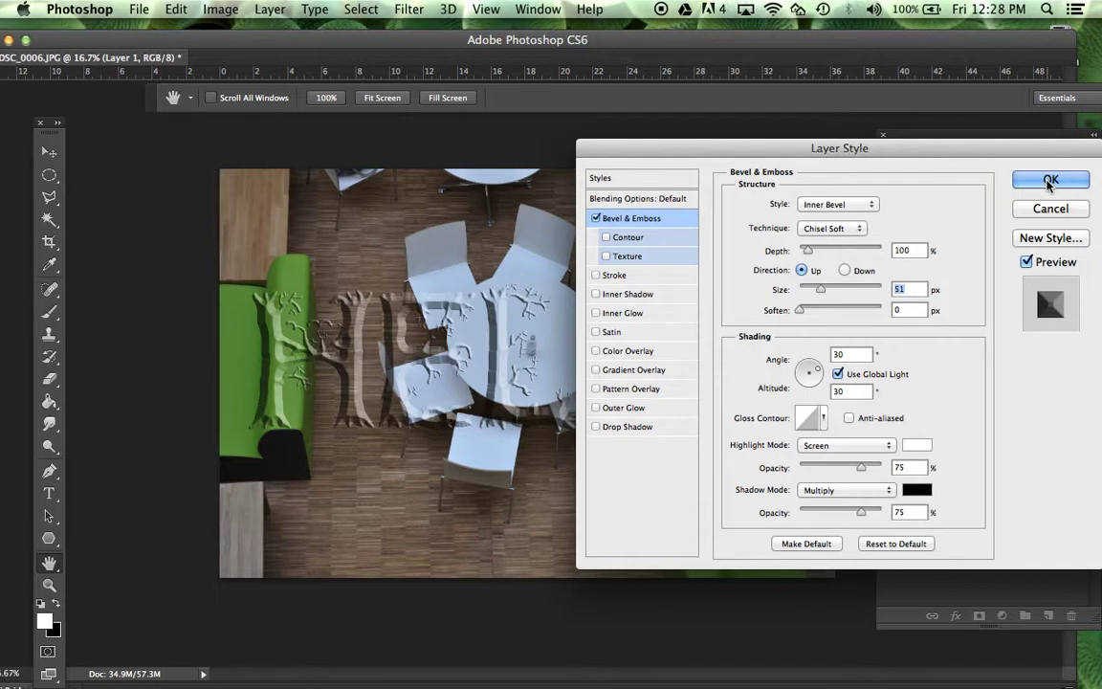
- Add a Drop Shadow at a 45° angle and 12 px distance, adjust its spread and size, and apply the layer style
click(633, 427)
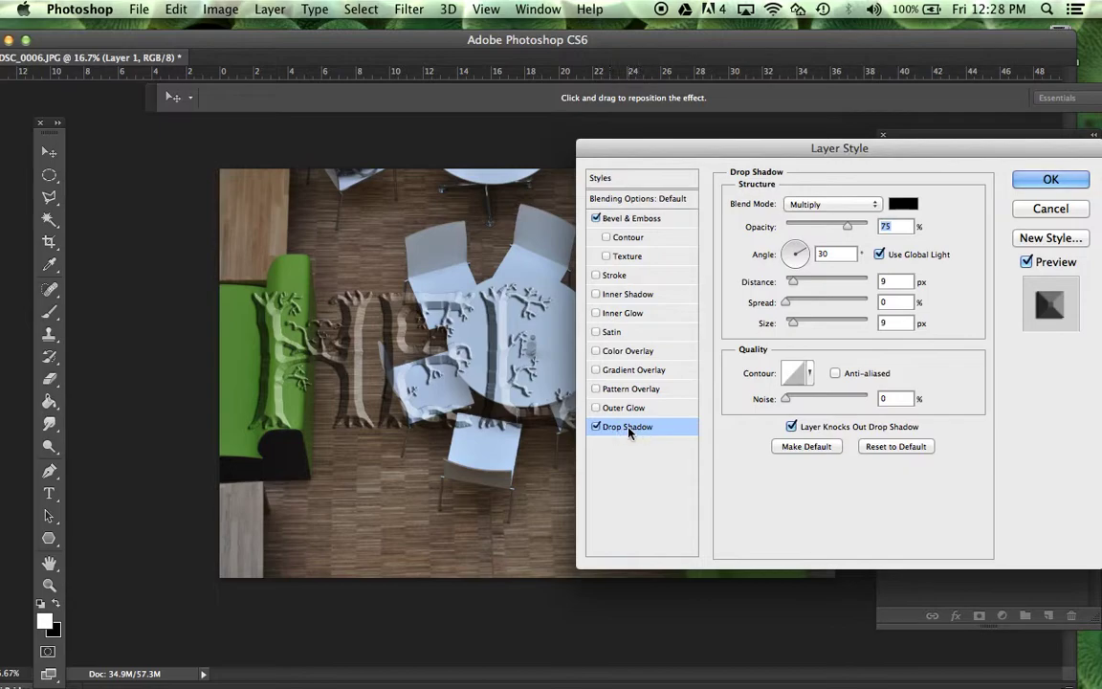
drag(787, 302, 827, 330)
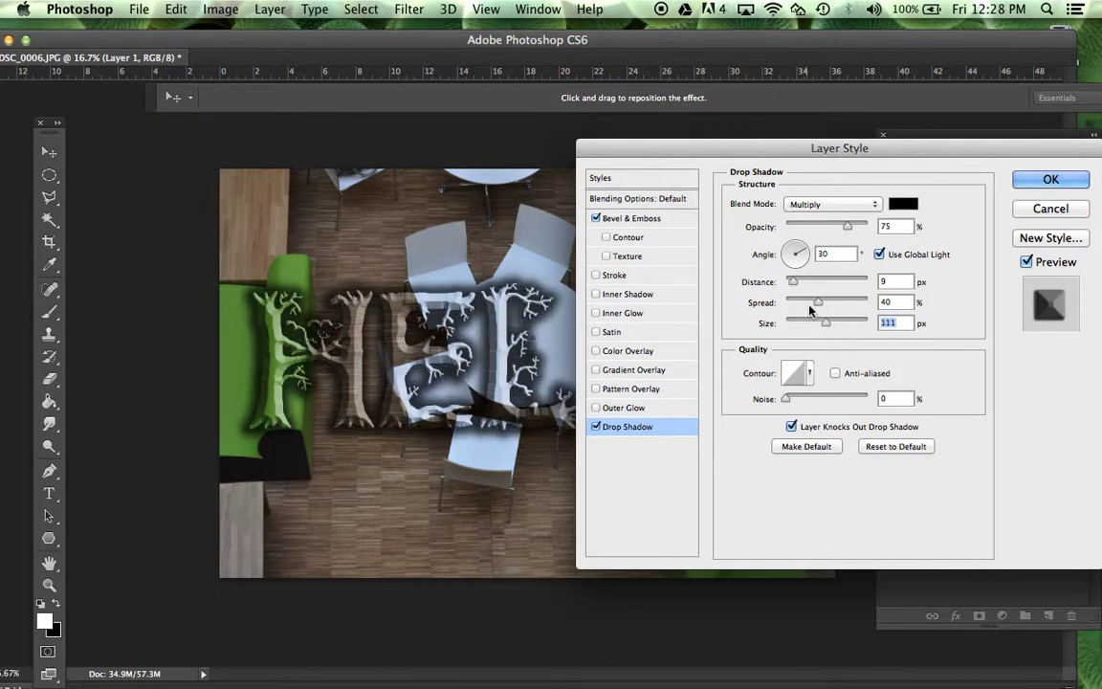
drag(793, 287, 807, 251)
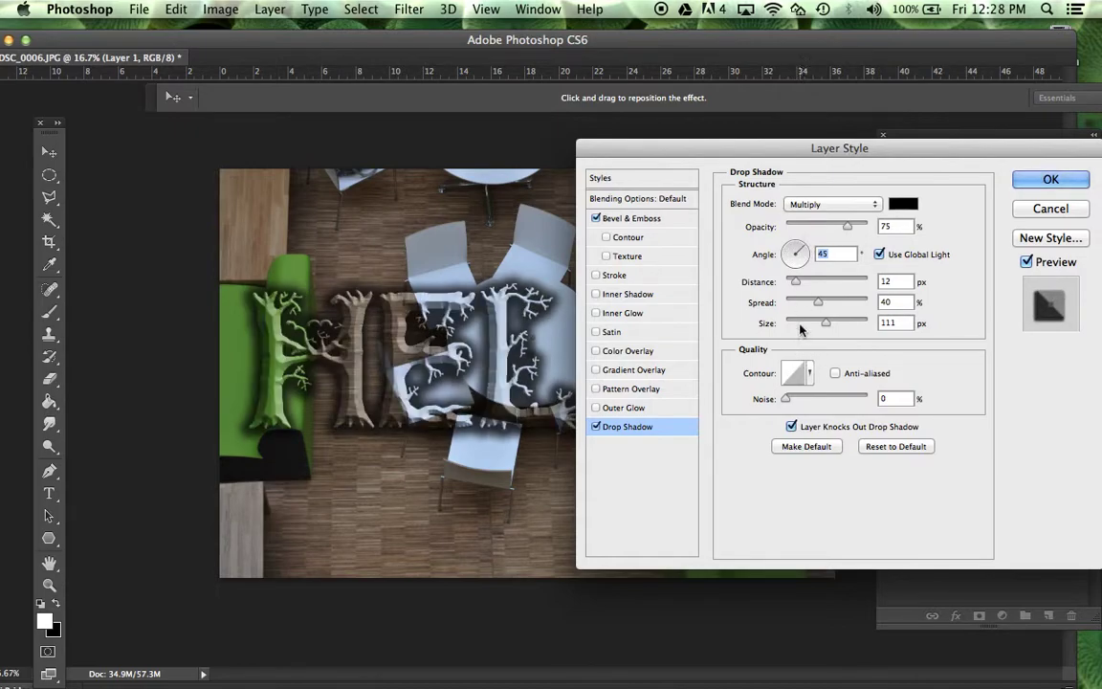
drag(818, 303, 809, 328)
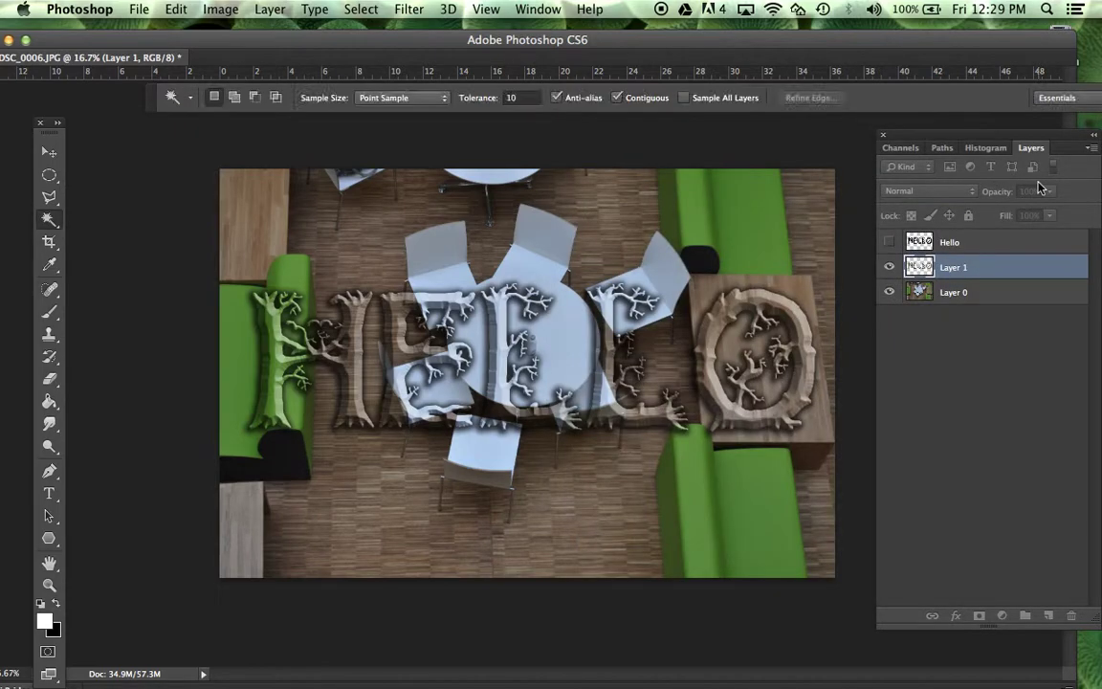
click(1050, 180)
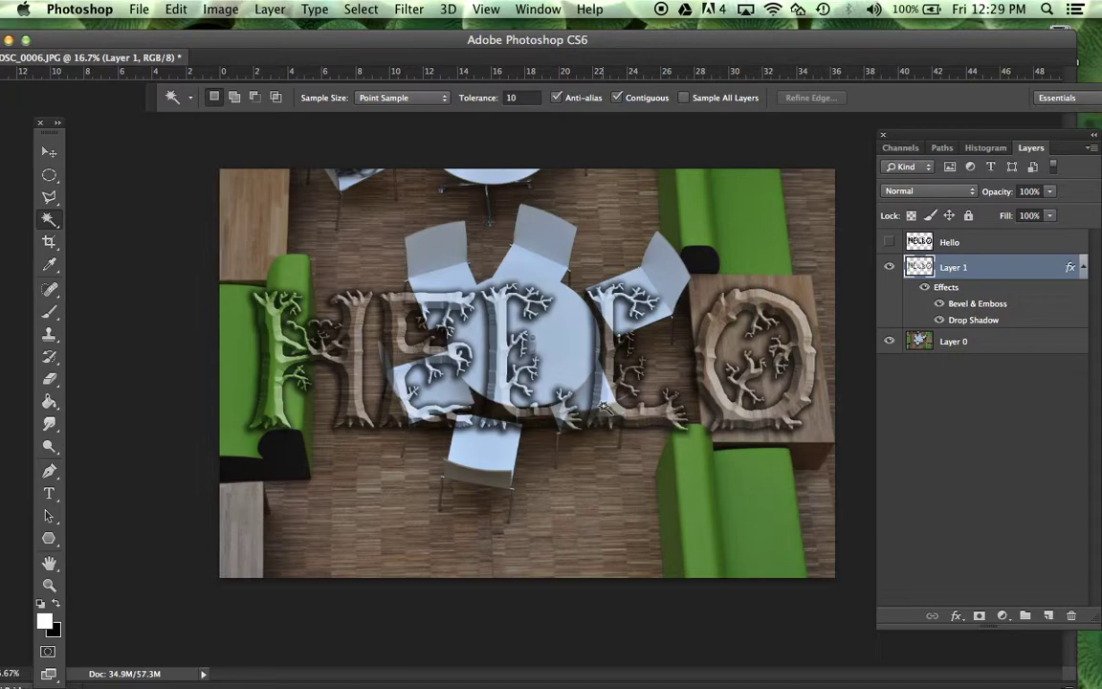
- Duplicate Layer 1 as Layer 1 copy and move the copy below the original word, near the photo's lower edge
right_click(1001, 275)
click(892, 146)
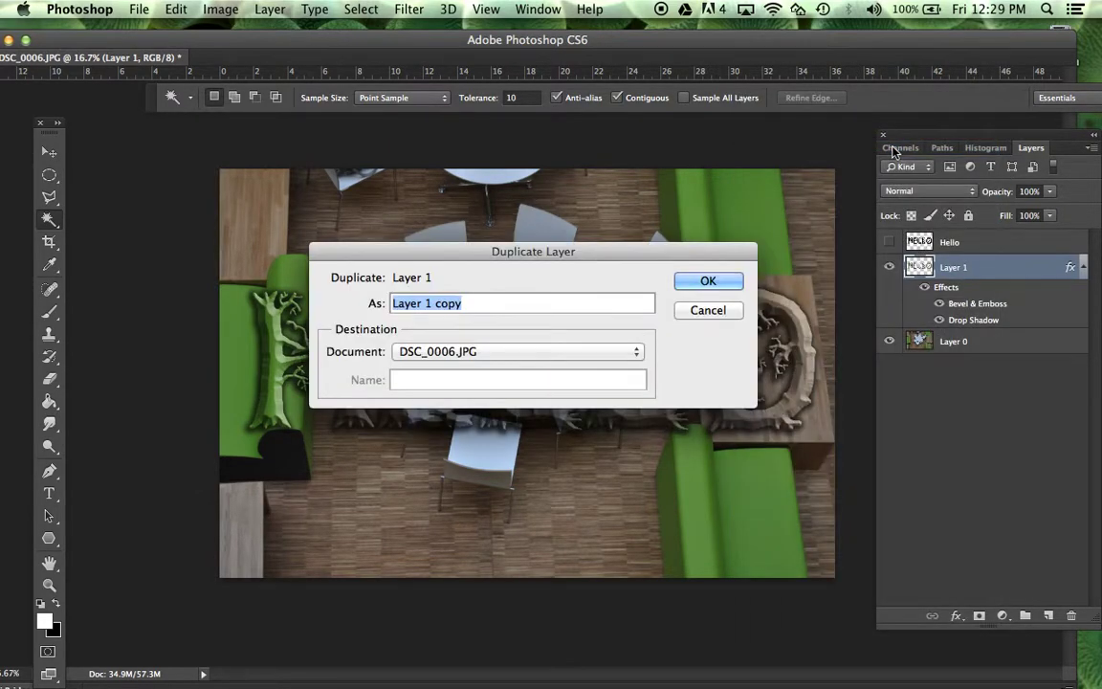
click(706, 282)
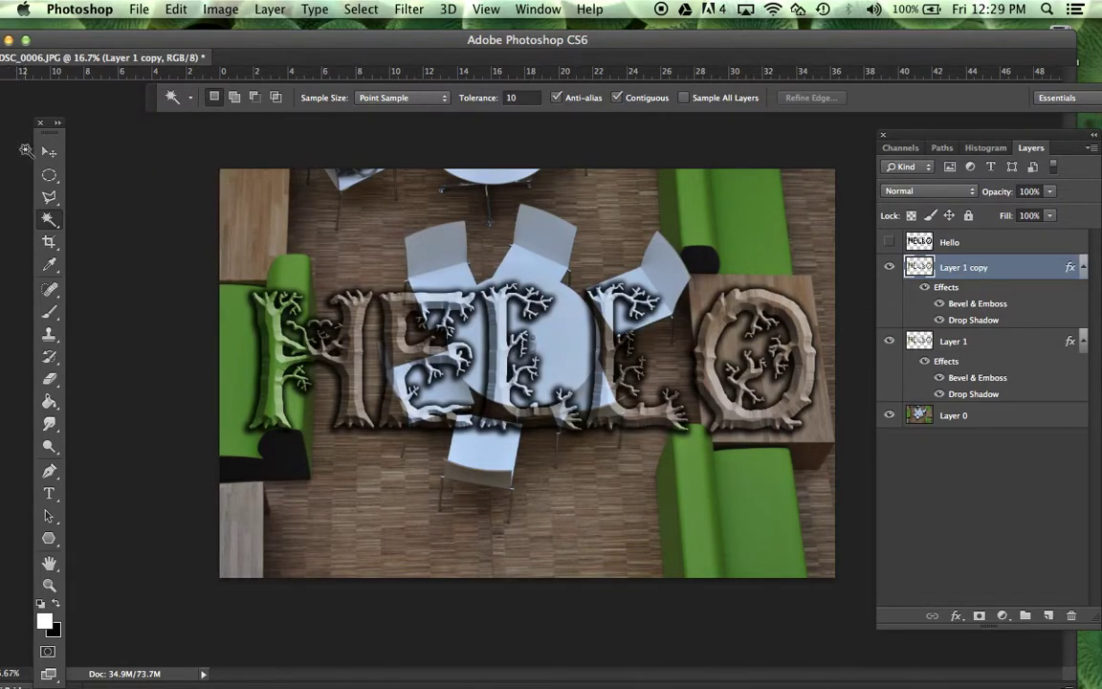
click(49, 151)
drag(606, 349, 677, 538)
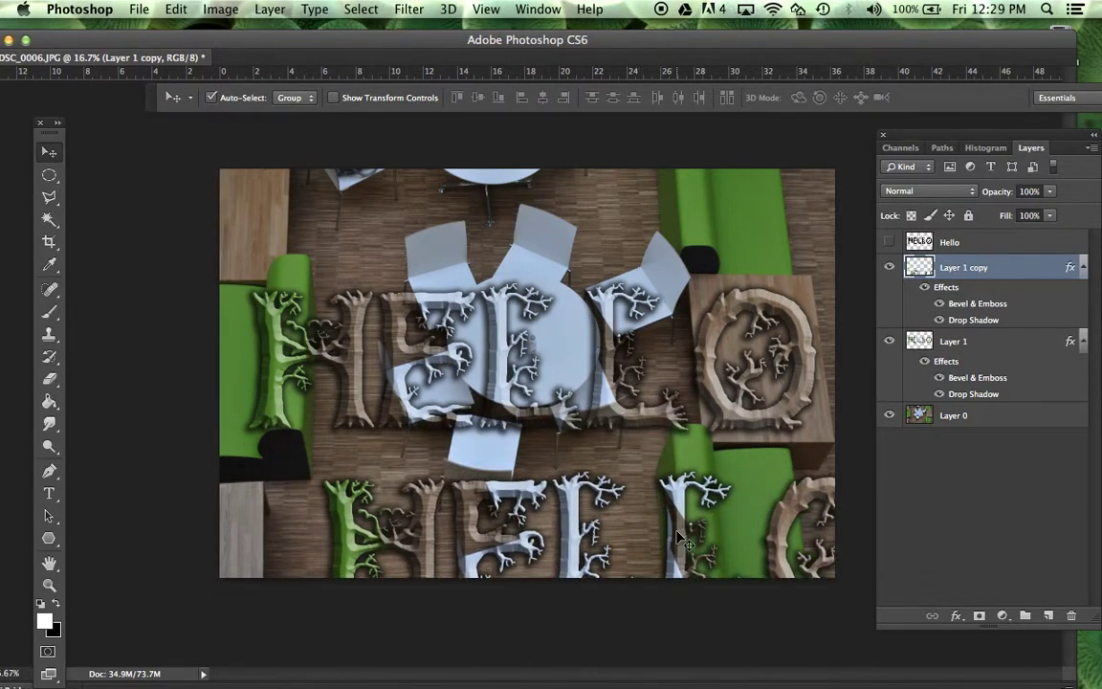
- Scale the copied Hello down with Free Transform and place it in the lower-right corner of the photo
key(ctrl+t)
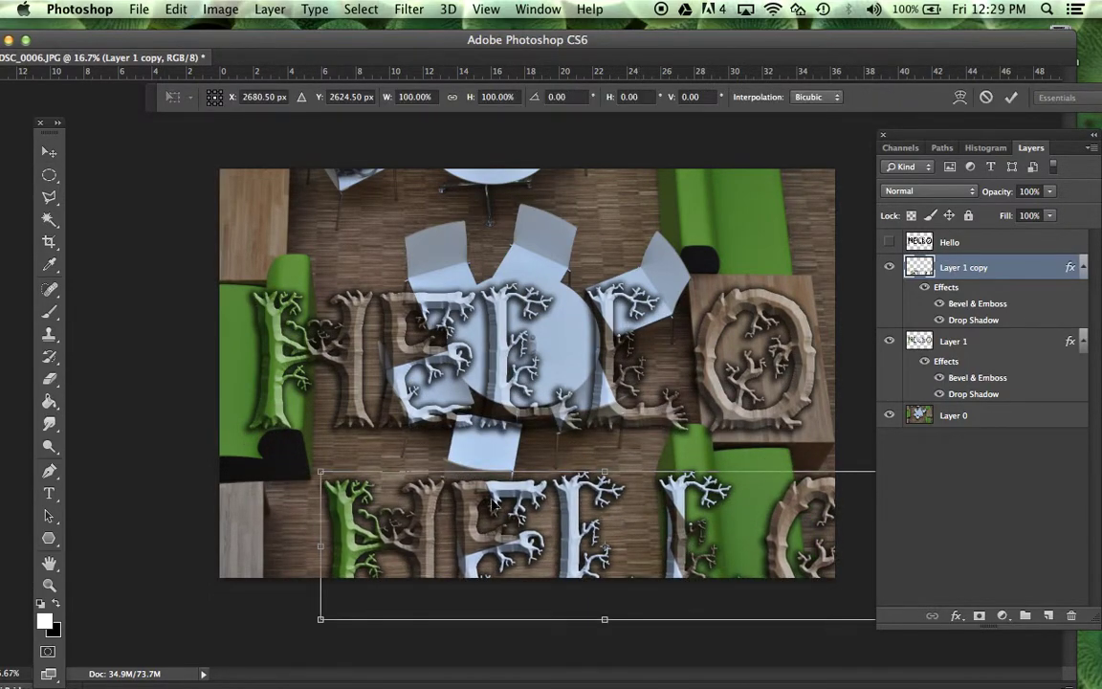
drag(341, 464, 575, 536)
key(Return)
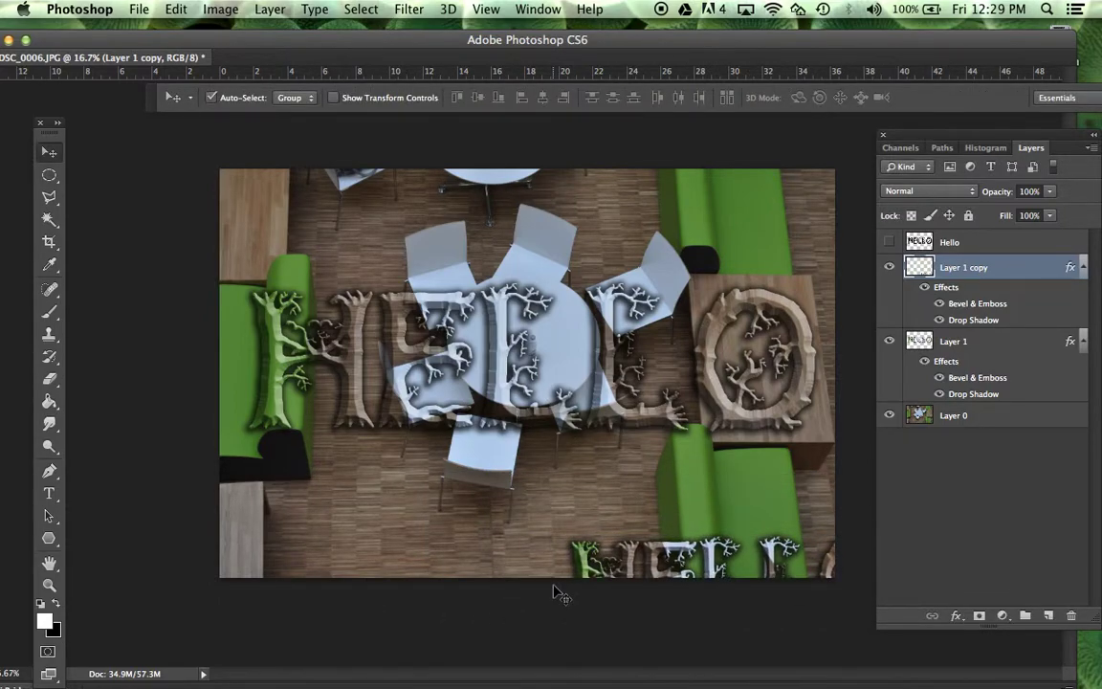
drag(658, 560, 627, 519)
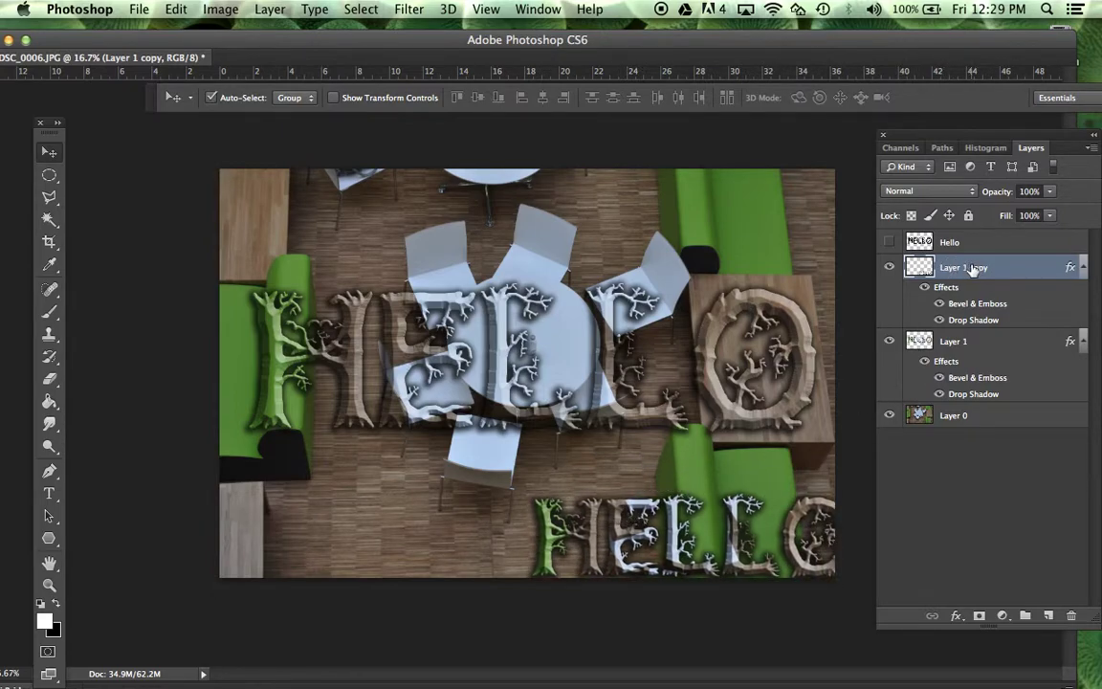
- Lower the opacity of Layer 1 copy to 22% and deselect the layer
click(1051, 192)
drag(1051, 207, 1023, 208)
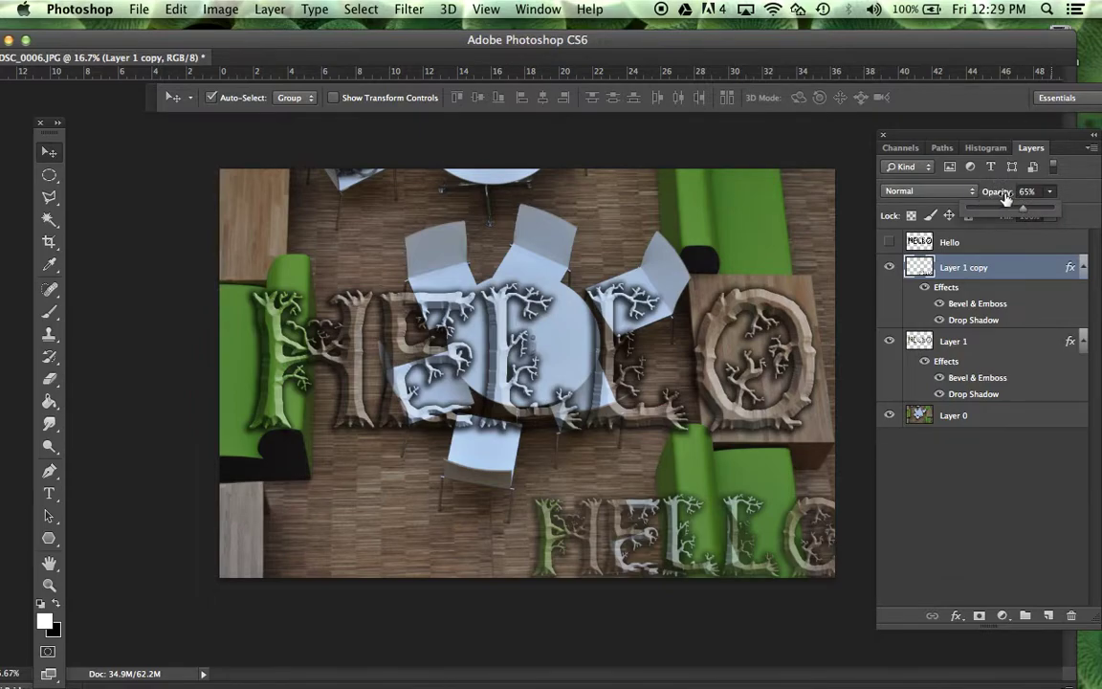
drag(996, 214, 989, 213)
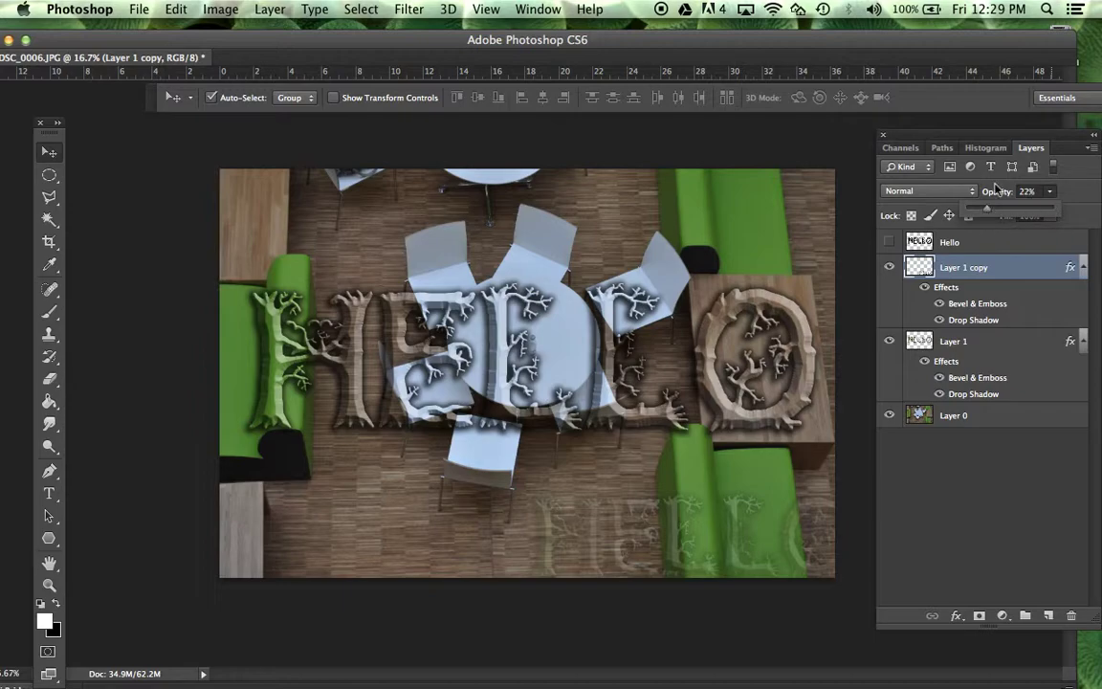
click(972, 484)
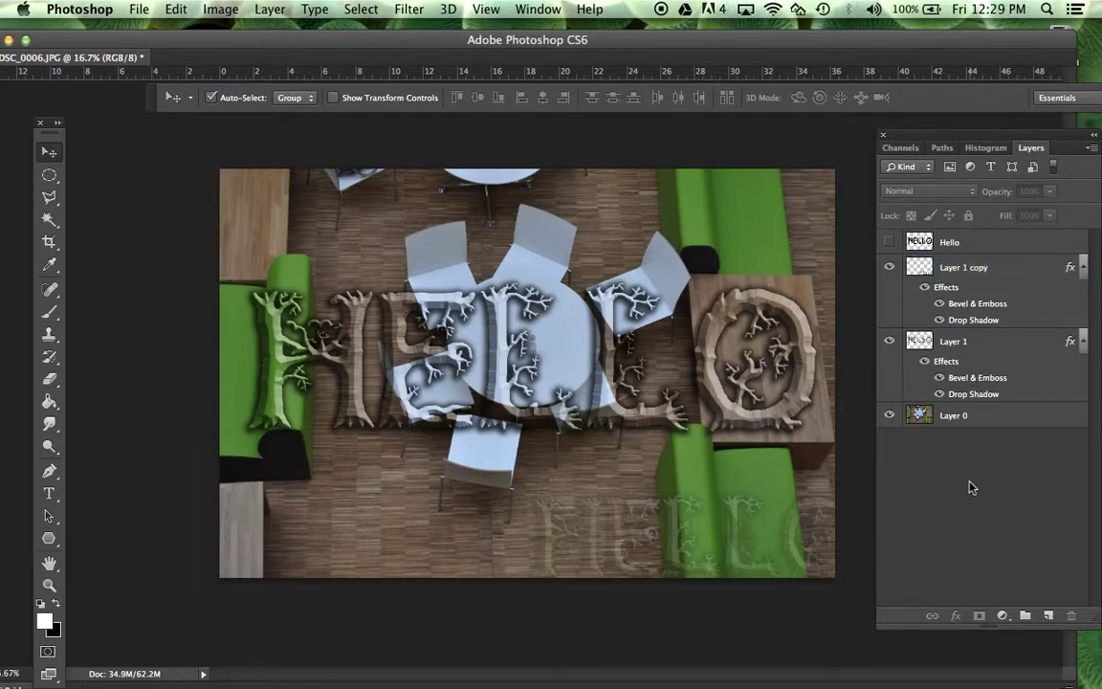